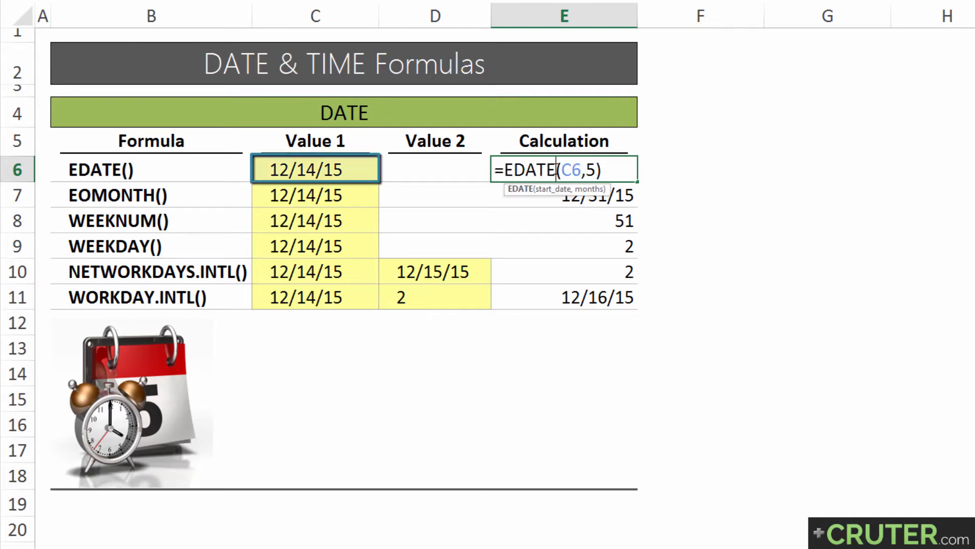
Set the months argument of the EDATE formula in E6 to -5
{"action": "type", "text": "-"}
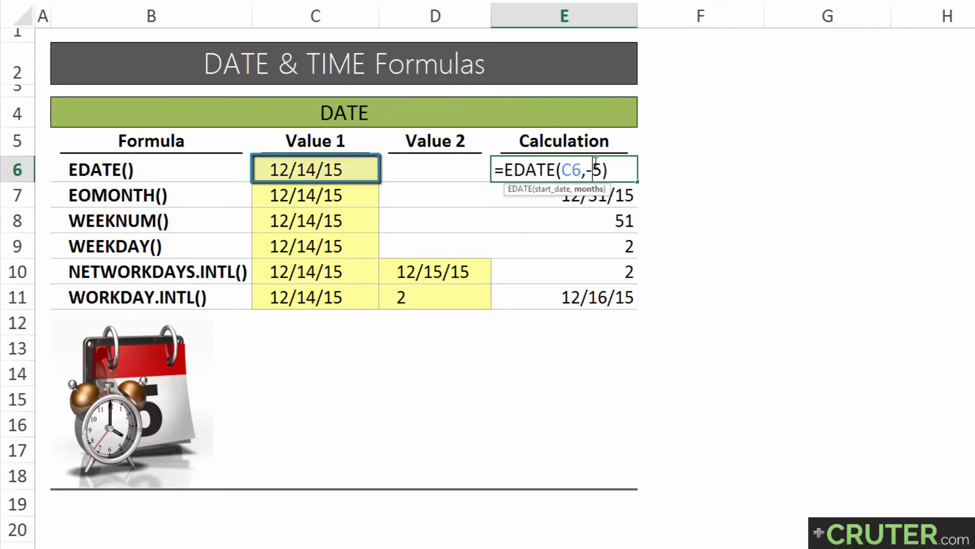
{"action": "key", "text": "Return"}
{"action": "left_click", "coordinate": [535, 168]}
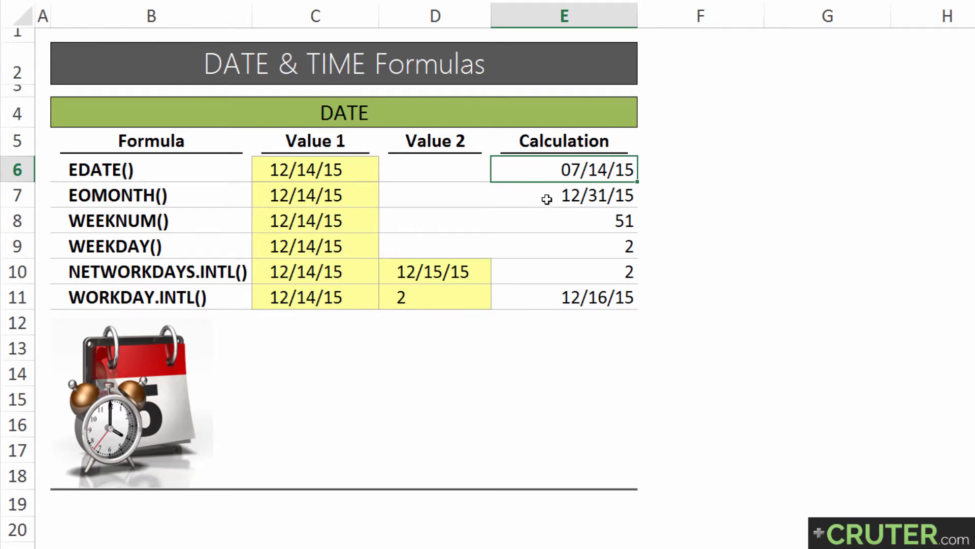
Examine the EOMONTH row and the start date and months arguments of its formula in E7
{"action": "left_click_drag", "start_coordinate": [544, 198], "coordinate": [101, 197]}
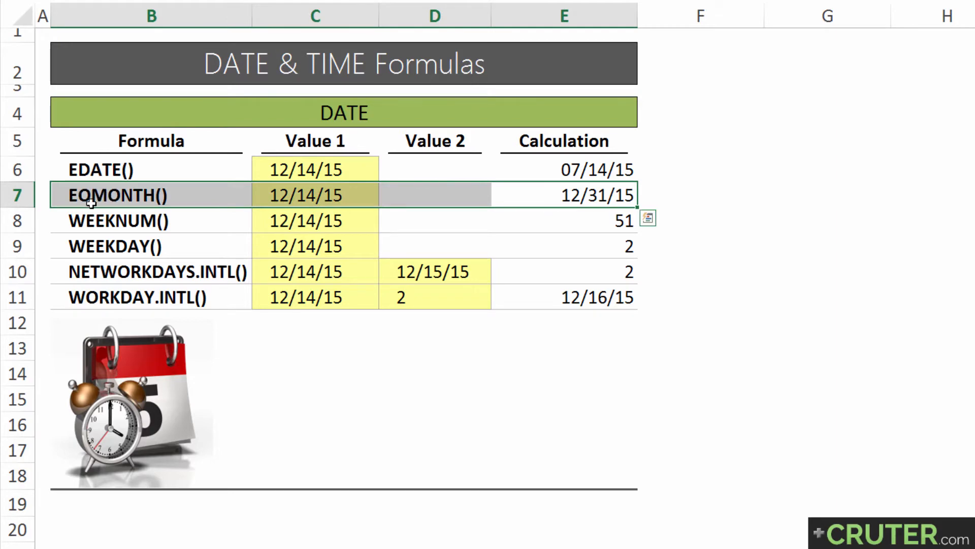
{"action": "left_click", "coordinate": [332, 201]}
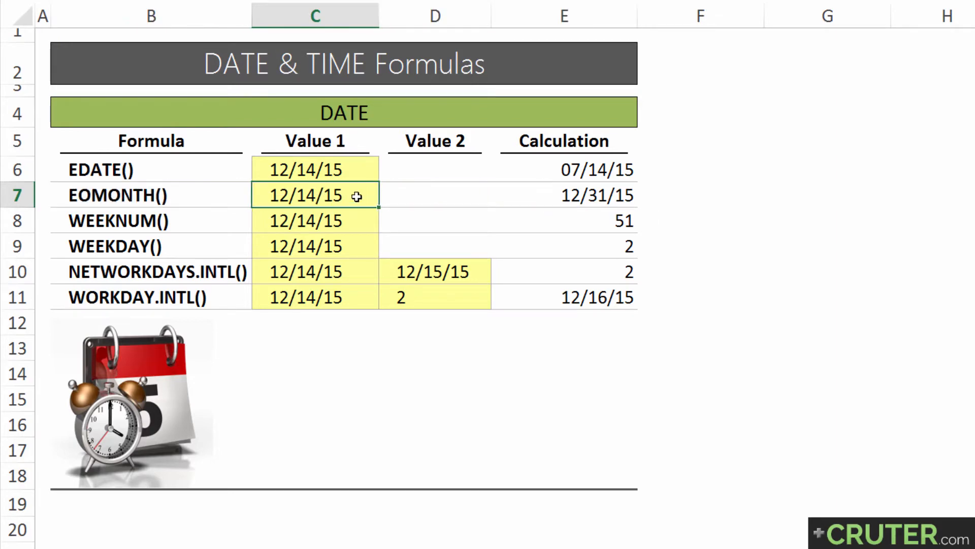
{"action": "left_click", "coordinate": [532, 201]}
{"action": "key", "text": "F2"}
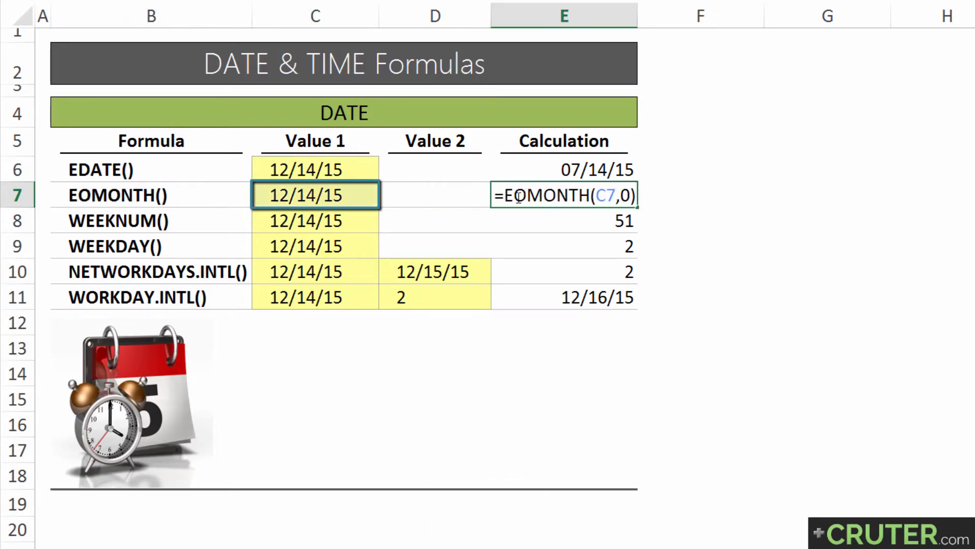
{"action": "left_click_drag", "start_coordinate": [513, 197], "coordinate": [591, 198]}
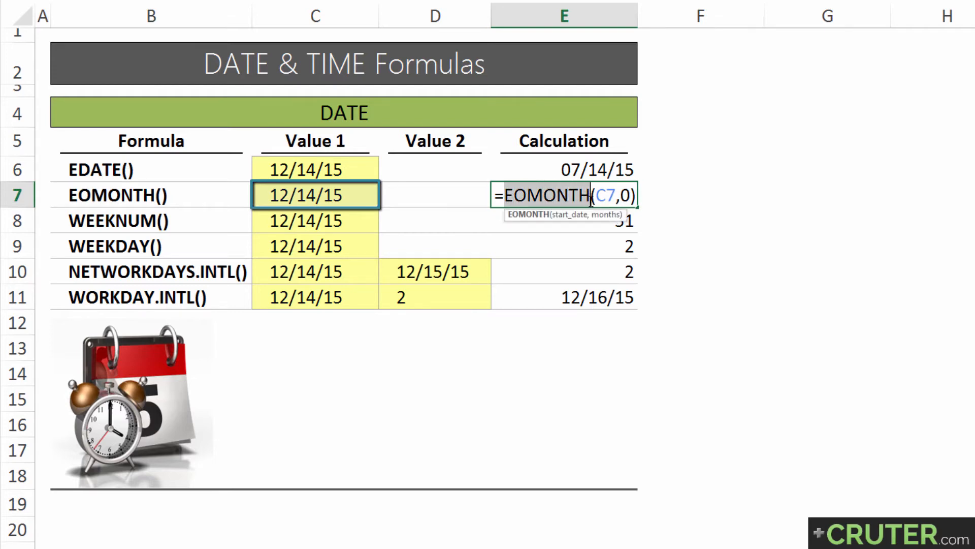
{"action": "left_click", "coordinate": [601, 194]}
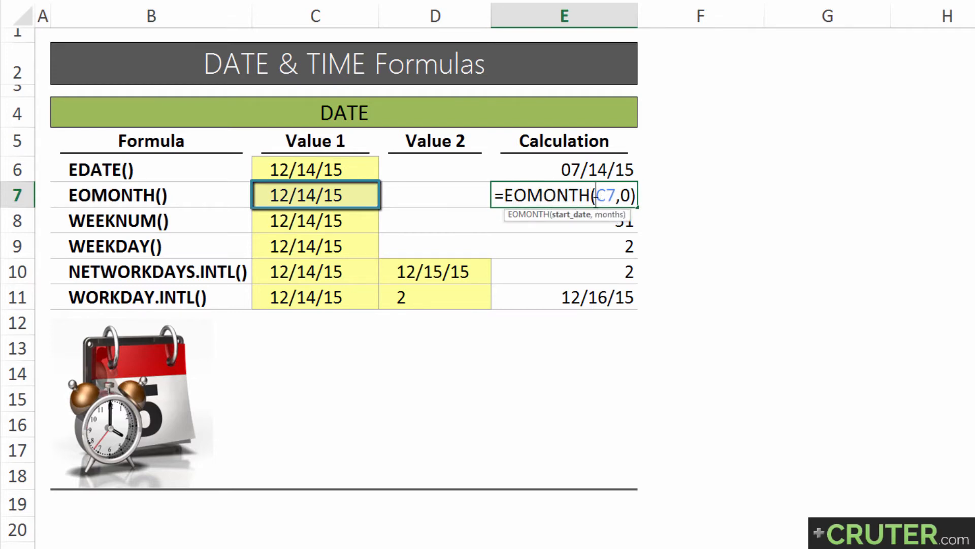
{"action": "left_click", "coordinate": [569, 217]}
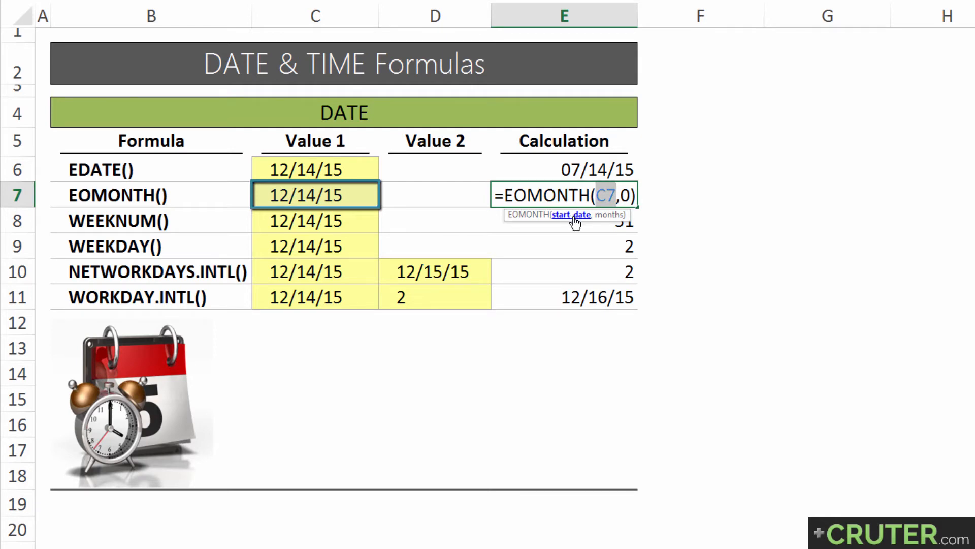
{"action": "left_click", "coordinate": [607, 215]}
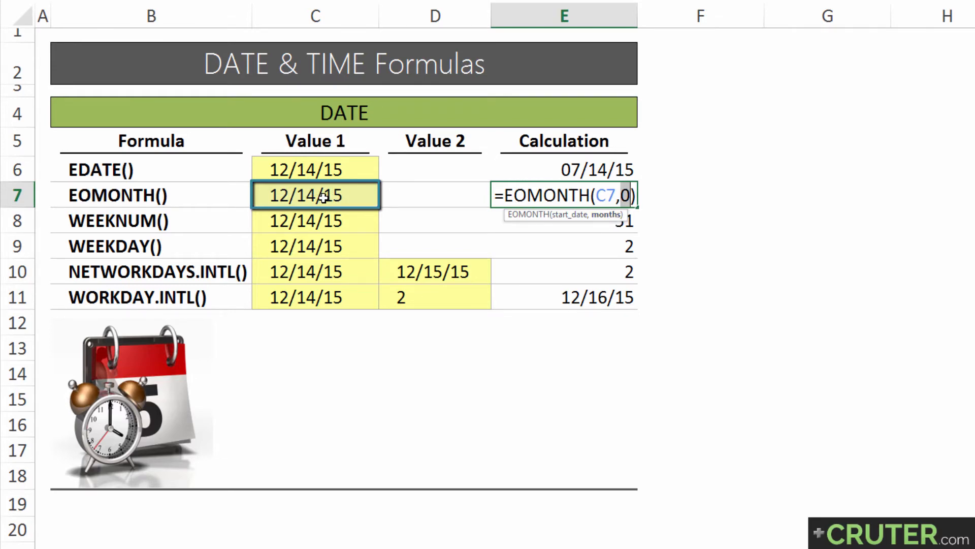
{"action": "key", "text": "Return"}
{"action": "key", "text": "Up"}
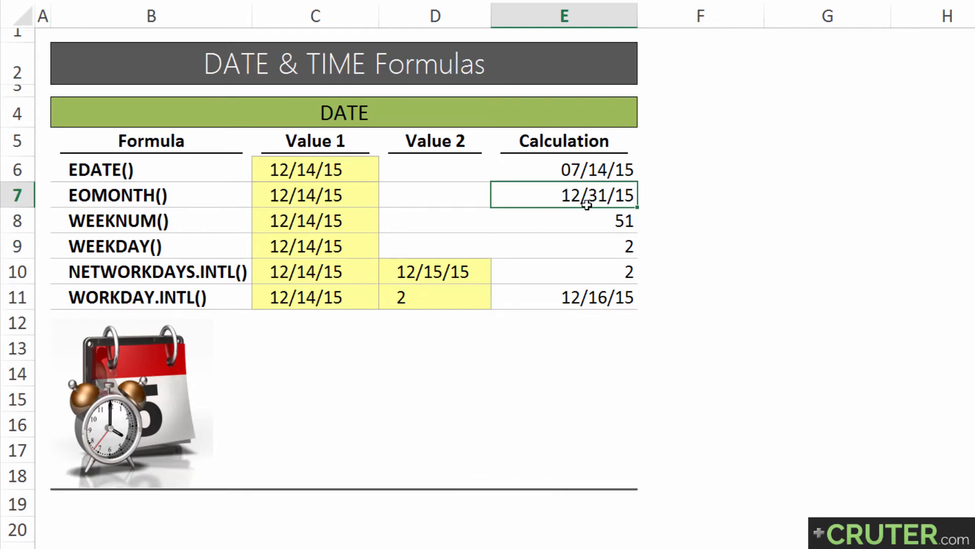
Set the months argument of the EOMONTH formula in E7 to 5
{"action": "key", "text": "F2"}
{"action": "key", "text": "Left"}
{"action": "key", "text": "Left"}
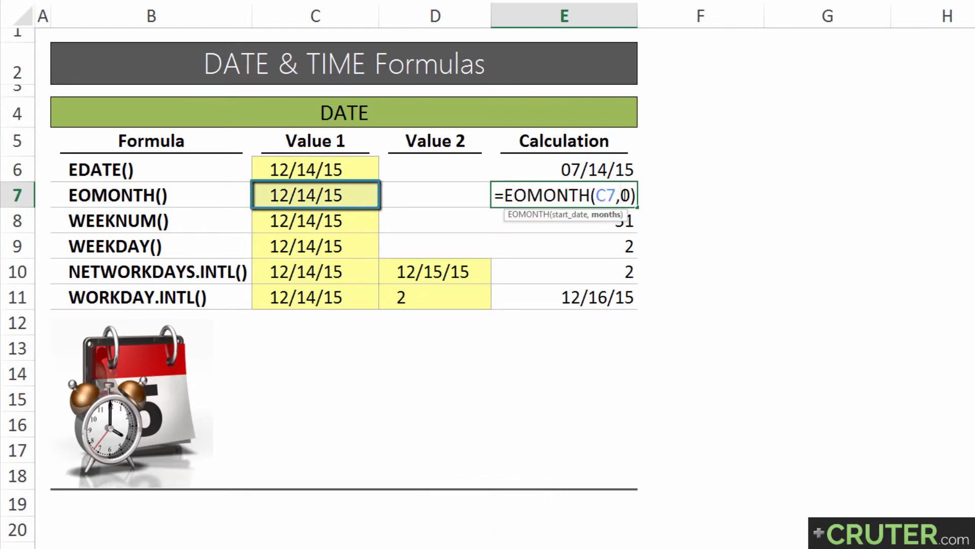
{"action": "type", "text": "5"}
{"action": "key", "text": "Return"}
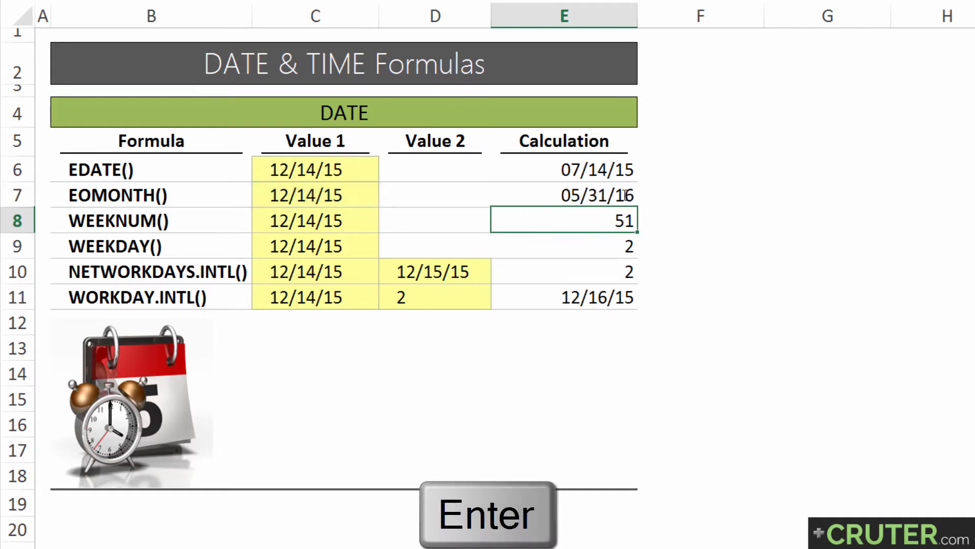
{"action": "key", "text": "Up"}
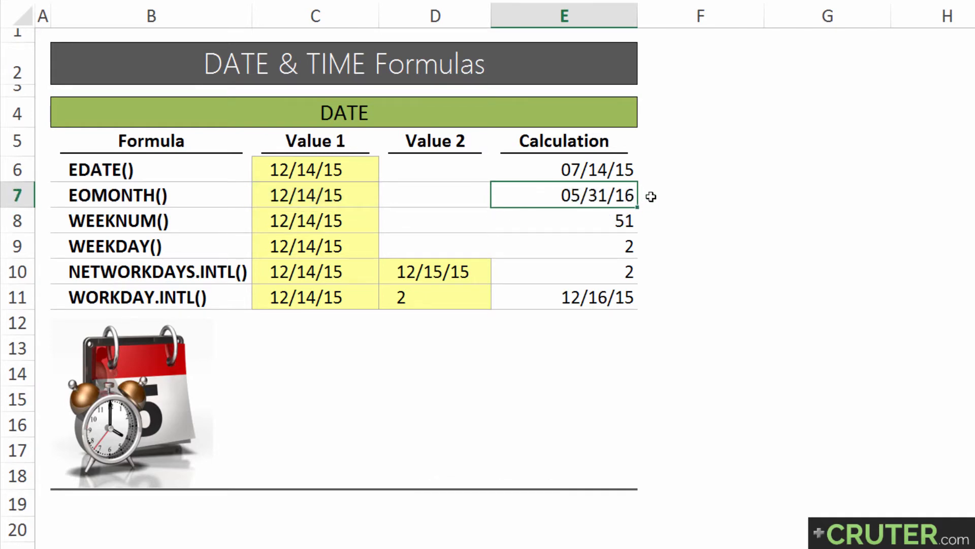
Change the months argument of the EOMONTH formula in E7 to -5
{"action": "key", "text": "F2"}
{"action": "key", "text": "BackSpace"}
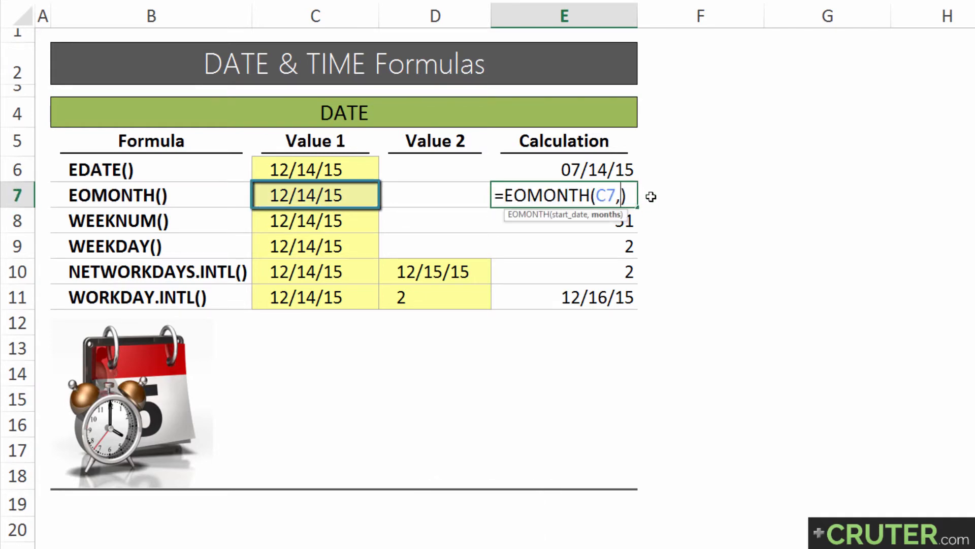
{"action": "type", "text": "-5"}
{"action": "key", "text": "Return"}
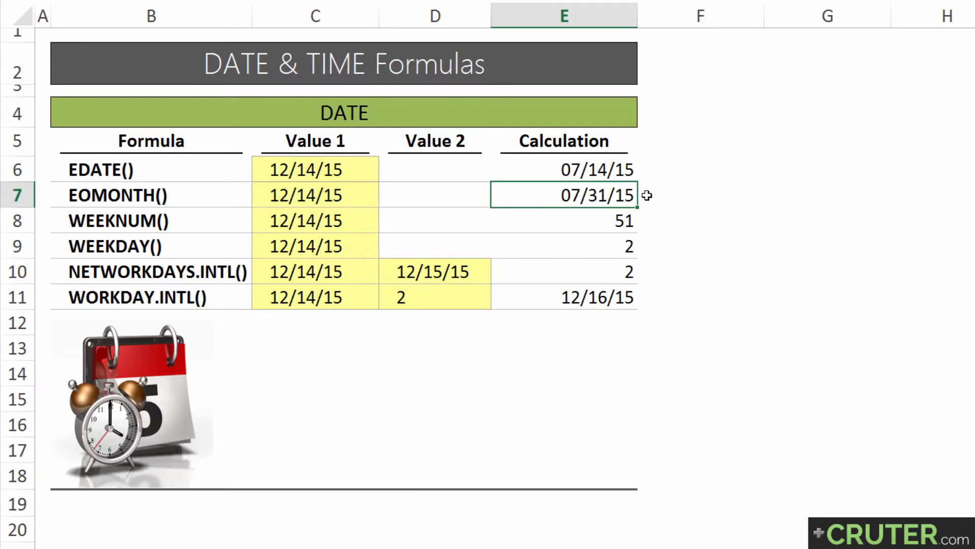
Examine the WEEKNUM row, its date in C8 and the arguments of its formula in E8
{"action": "left_click", "coordinate": [550, 221]}
{"action": "left_click_drag", "start_coordinate": [106, 224], "coordinate": [560, 219]}
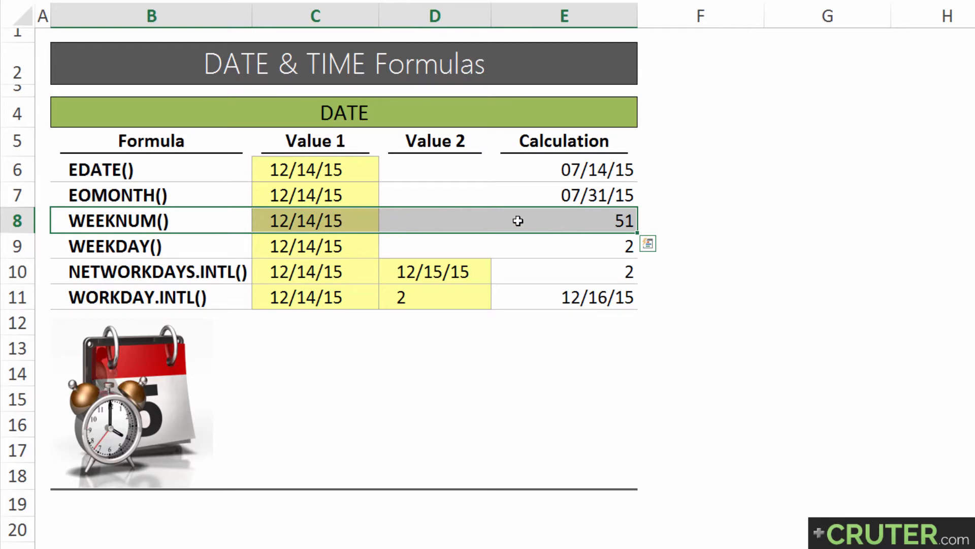
{"action": "left_click", "coordinate": [321, 220]}
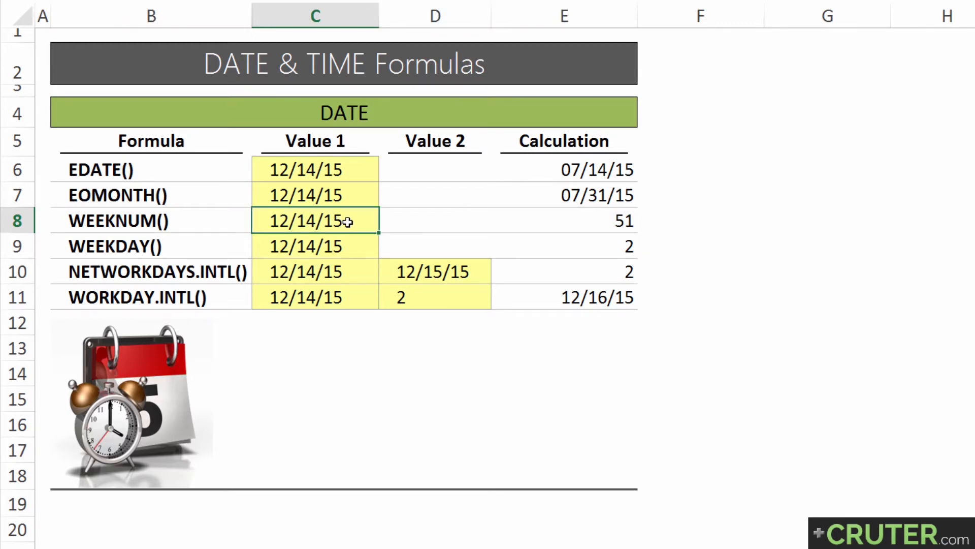
{"action": "key", "text": "Right"}
{"action": "key", "text": "Right"}
{"action": "key", "text": "F2"}
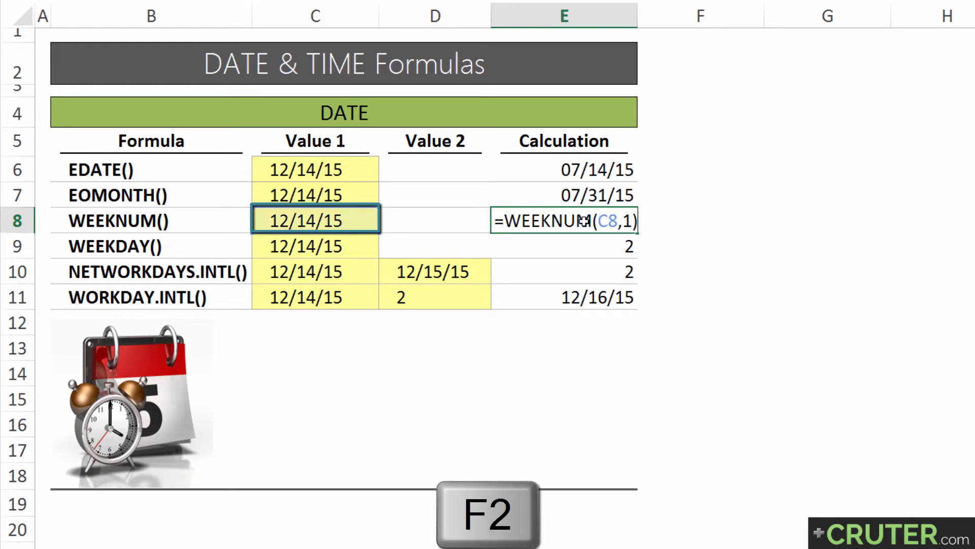
{"action": "left_click", "coordinate": [596, 222]}
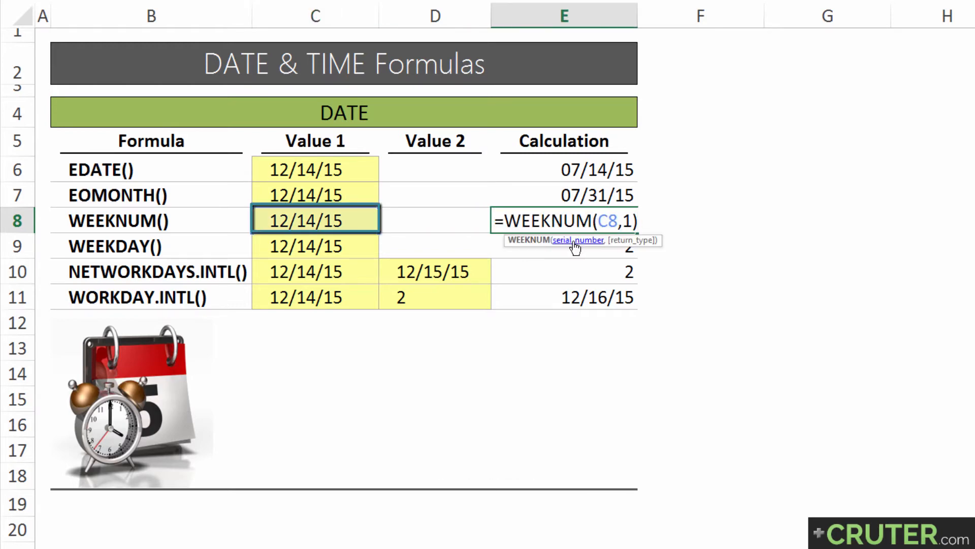
Re-enter the return type of the WEEKNUM formula in E8 as 1, so the week begins on Sunday
{"action": "left_click", "coordinate": [625, 241]}
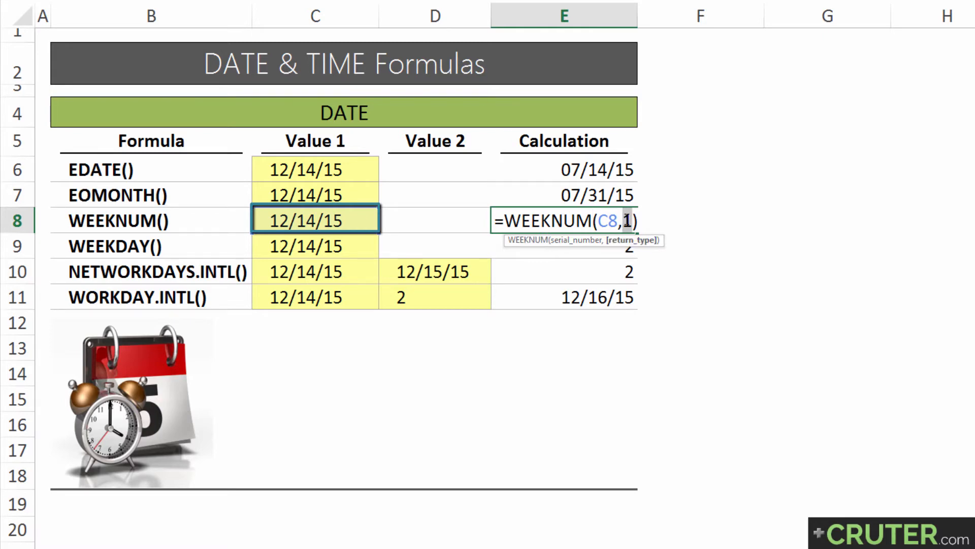
{"action": "key", "text": "BackSpace"}
{"action": "key", "text": "Delete"}
{"action": "key", "text": "BackSpace"}
{"action": "type", "text": ","}
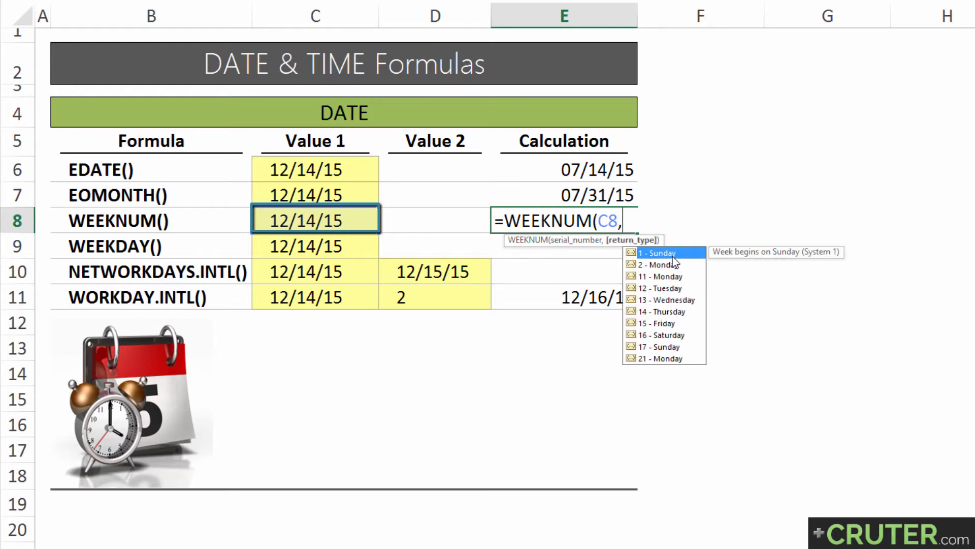
{"action": "type", "text": "1"}
{"action": "key", "text": "Return"}
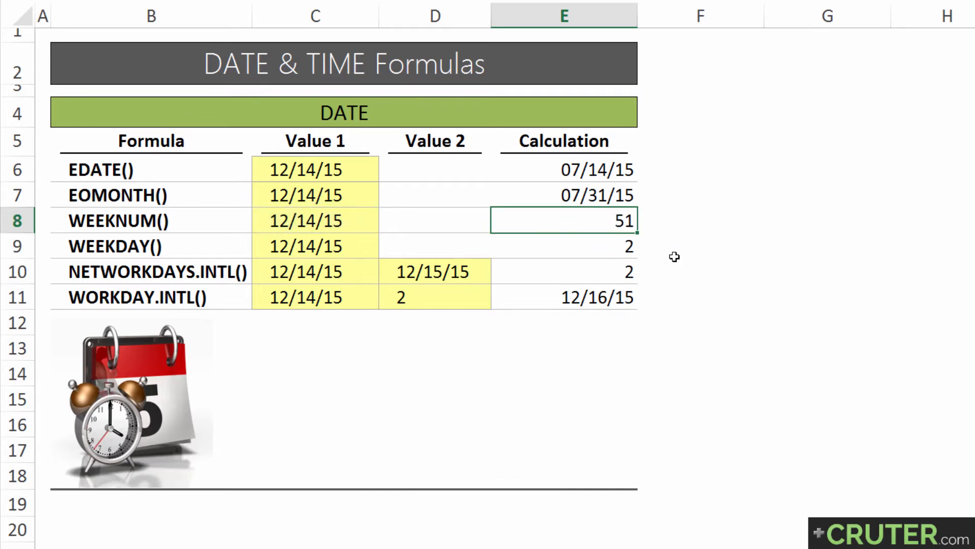
{"action": "left_click", "coordinate": [317, 222]}
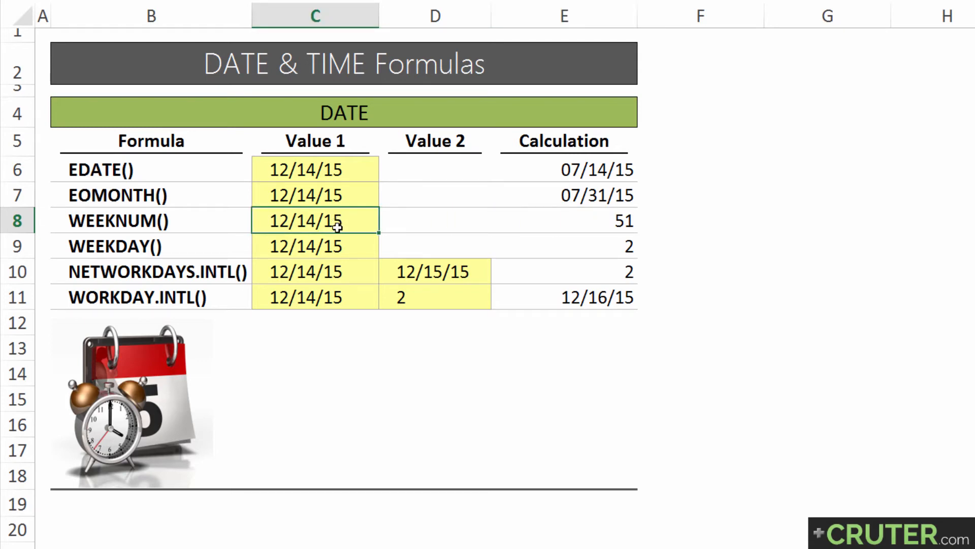
Examine the WEEKDAY row, its date in C9 and the serial number argument of its formula in E9
{"action": "left_click_drag", "start_coordinate": [209, 246], "coordinate": [592, 242]}
{"action": "left_click", "coordinate": [591, 242]}
{"action": "left_click", "coordinate": [364, 246]}
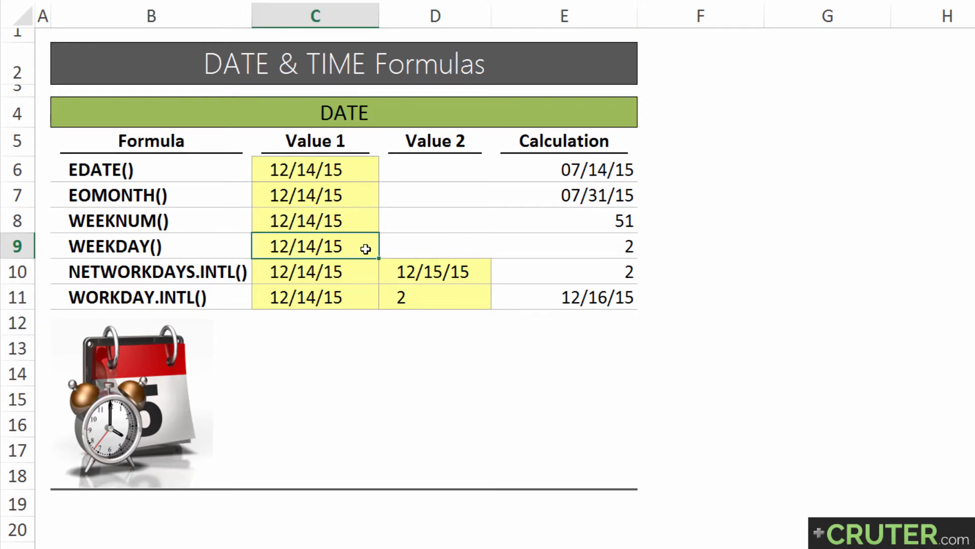
{"action": "key", "text": "Right"}
{"action": "key", "text": "Right"}
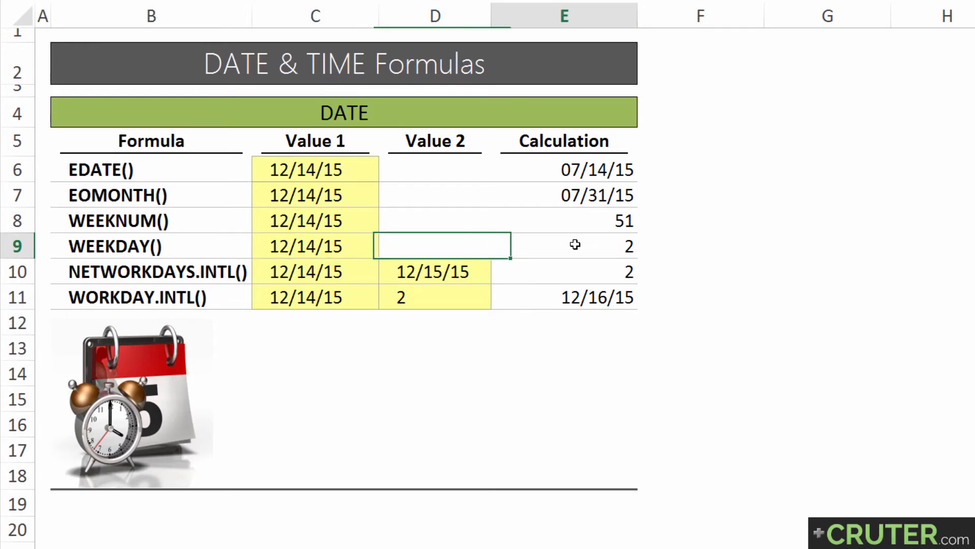
{"action": "key", "text": "F2"}
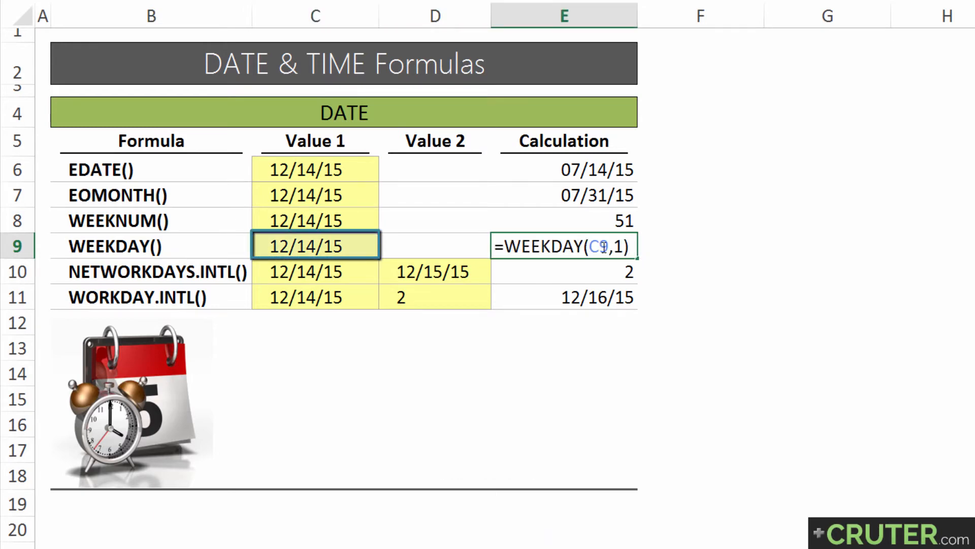
{"action": "left_click", "coordinate": [622, 248]}
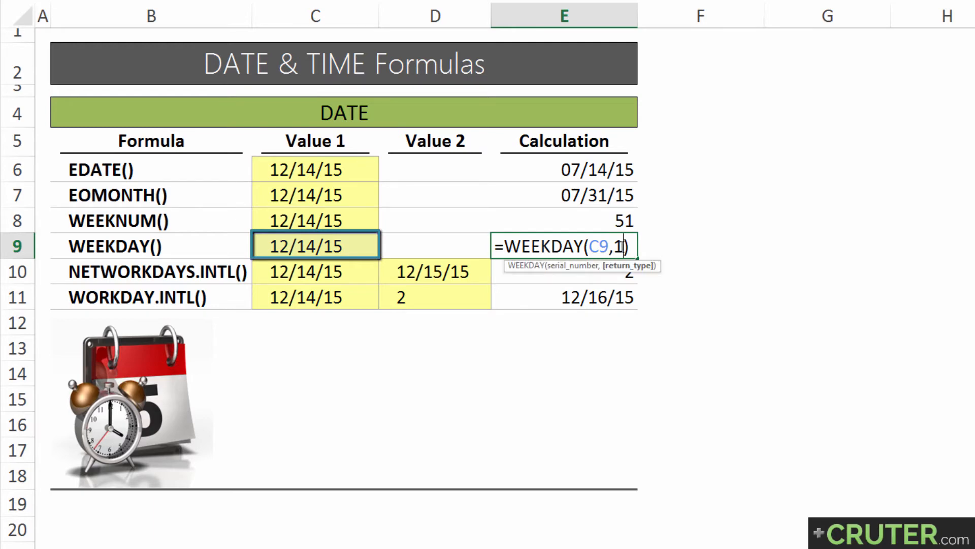
{"action": "left_click", "coordinate": [573, 266]}
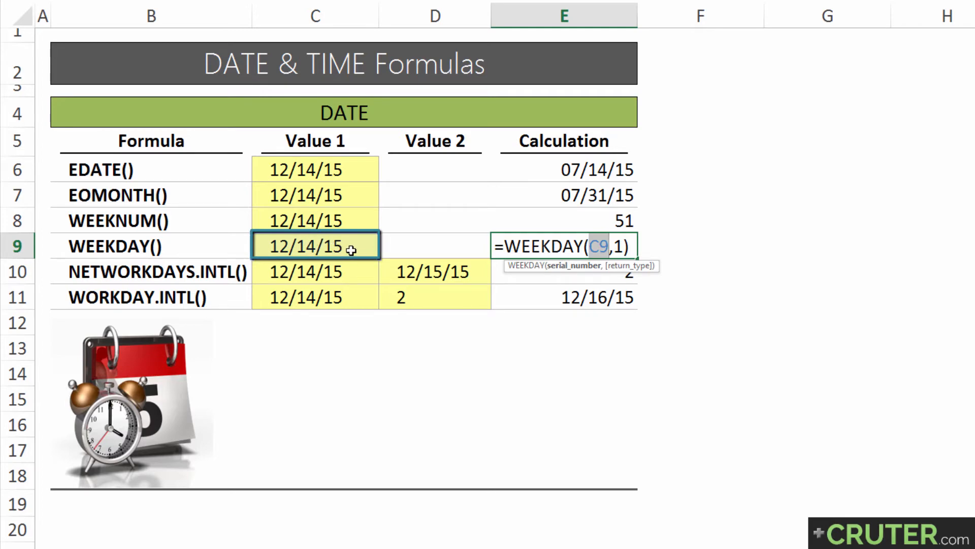
Re-enter the return type of the WEEKDAY formula in E9 as 1, numbering Sunday as 1 through Saturday as 7
{"action": "left_click", "coordinate": [616, 247]}
{"action": "key", "text": "BackSpace"}
{"action": "key", "text": "BackSpace"}
{"action": "type", "text": ","}
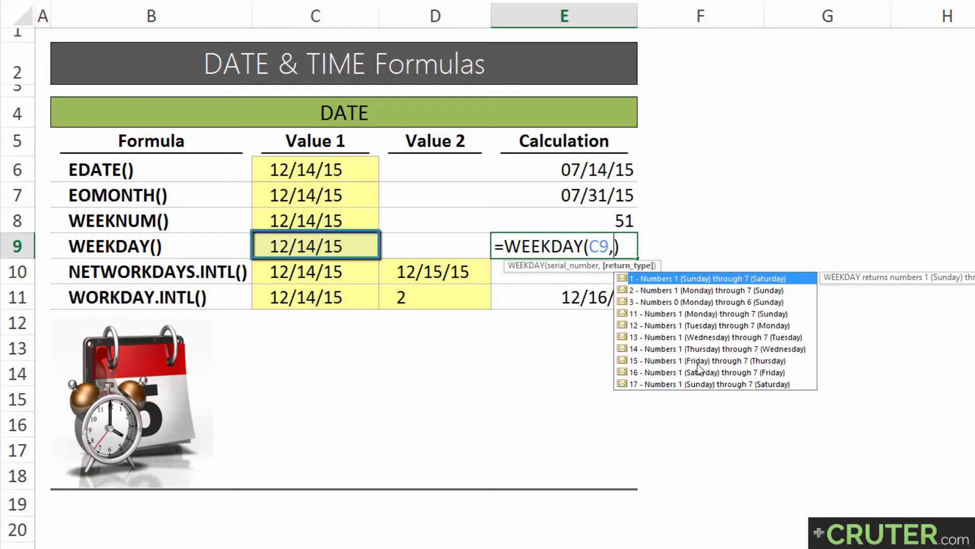
{"action": "left_click", "coordinate": [676, 373]}
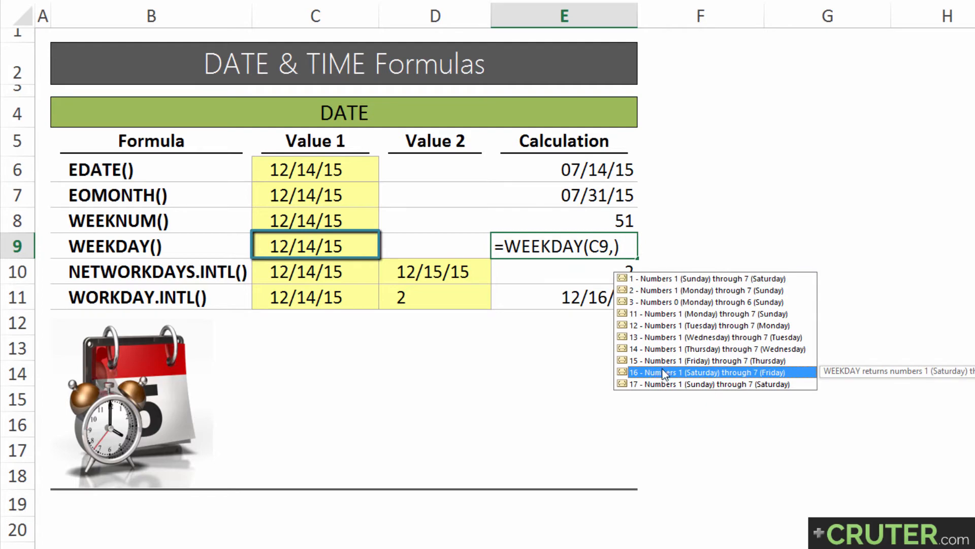
{"action": "double_click", "coordinate": [650, 279]}
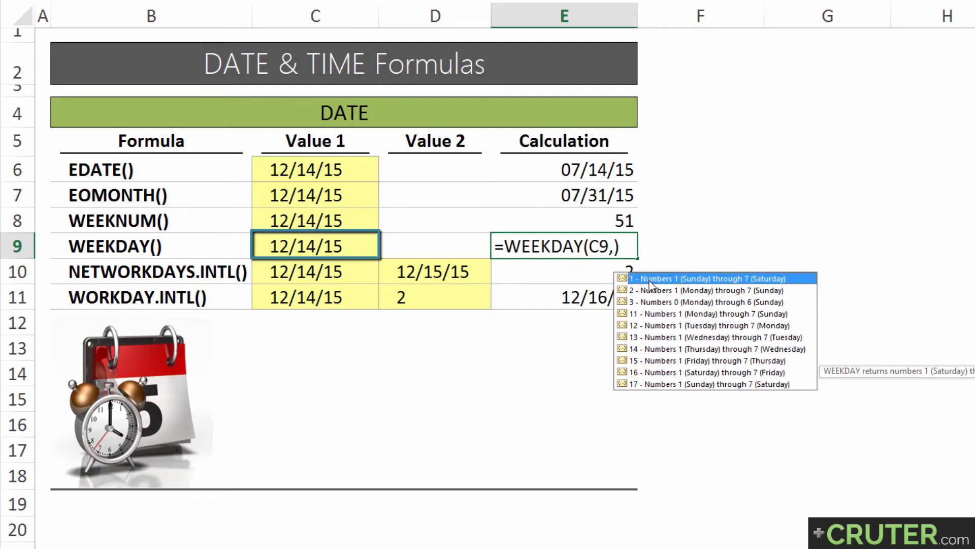
{"action": "key", "text": "Return"}
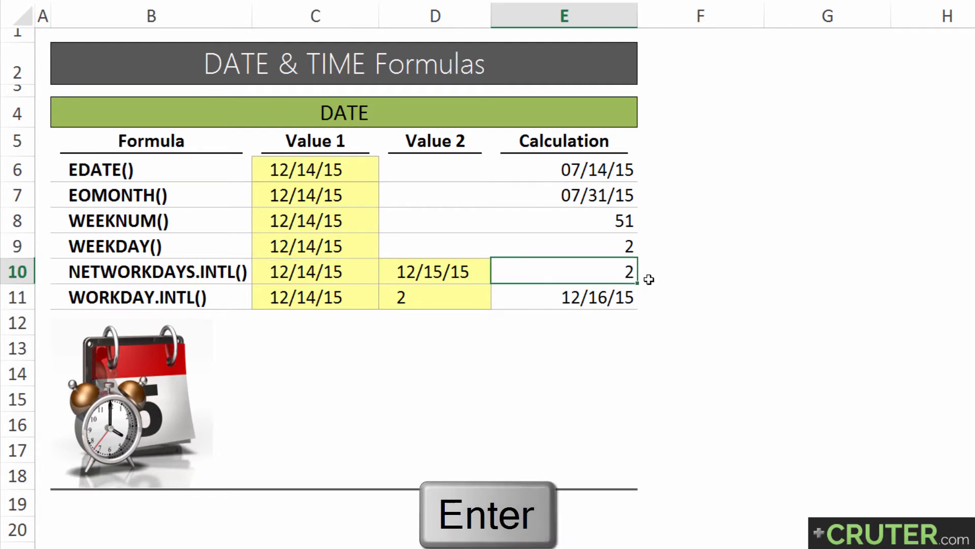
{"action": "key", "text": "Up"}
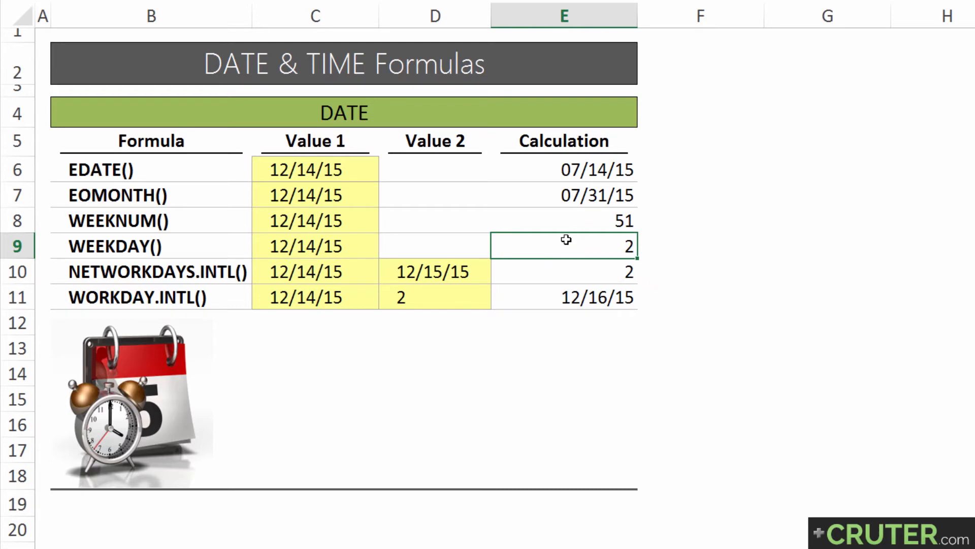
Check the weekday name of C9 with a temporary =TEXT(C9,"ddd") formula in D9, and clear that cell again
{"action": "left_click", "coordinate": [321, 249]}
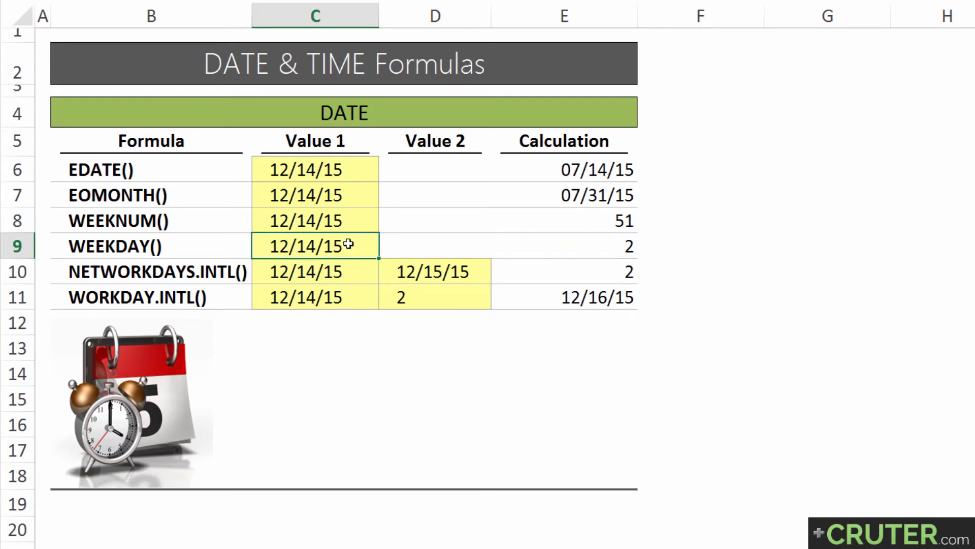
{"action": "left_click", "coordinate": [410, 242]}
{"action": "type", "text": "="}
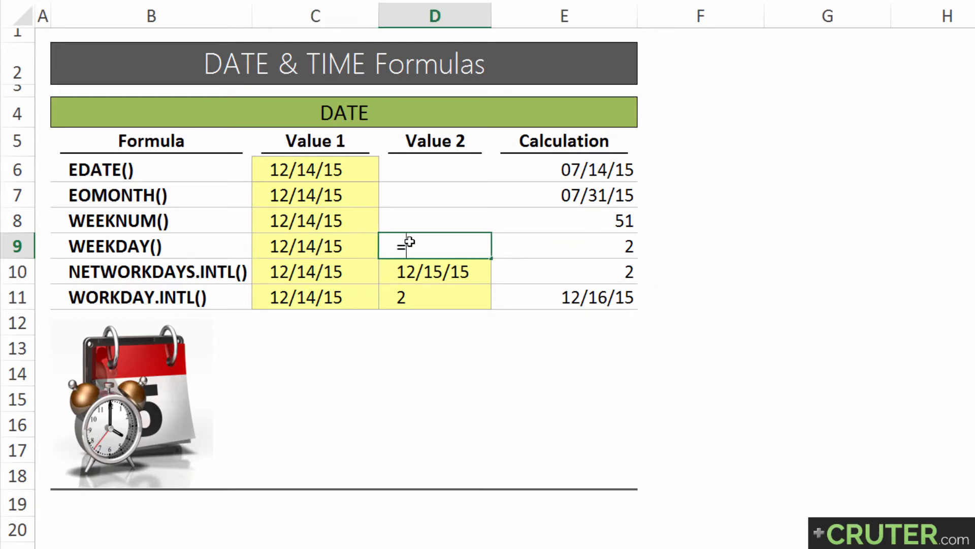
{"action": "type", "text": "text("}
{"action": "key", "text": "Left"}
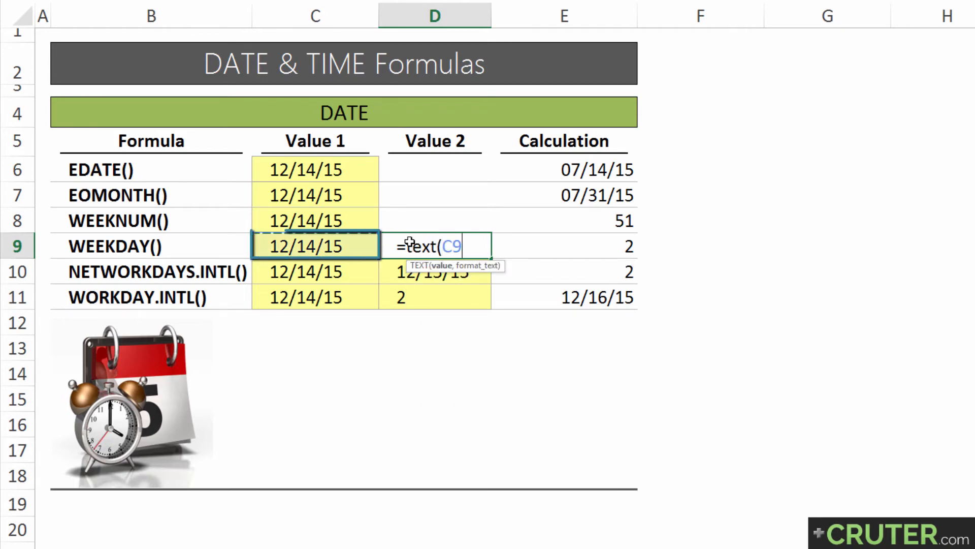
{"action": "type", "text": ",\"ddd\")"}
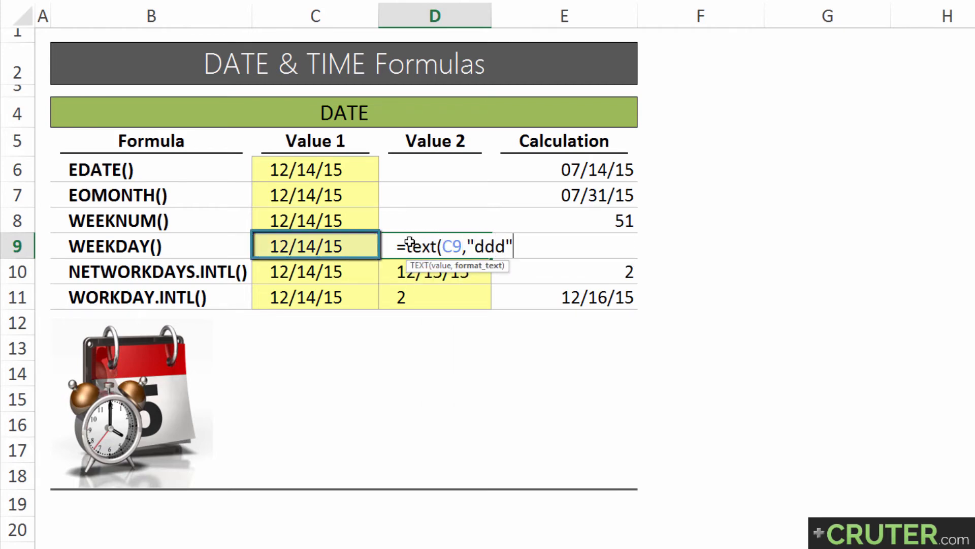
{"action": "key", "text": "Return"}
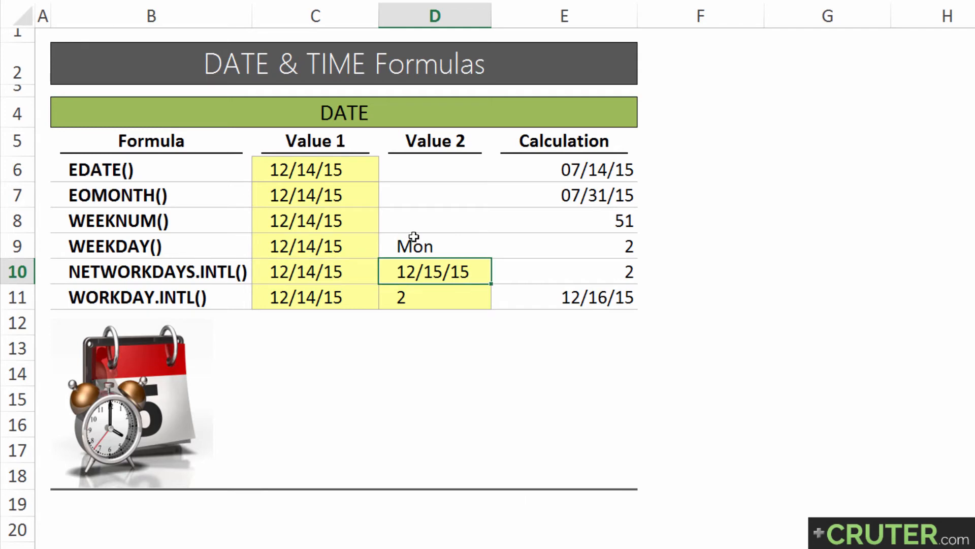
{"action": "left_click", "coordinate": [414, 245]}
{"action": "key", "text": "Delete"}
Examine the NETWORKDAYS.INTL row, its dates in C10 and D10, and the start date, end date and weekend arguments of its formula in E10
{"action": "key", "text": "Left"}
{"action": "key", "text": "Down"}
{"action": "key", "text": "Left"}
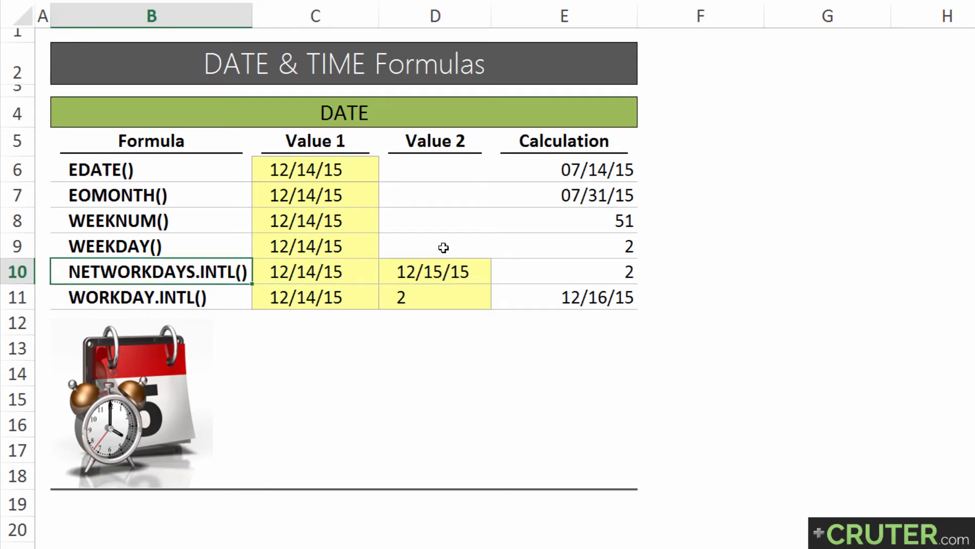
{"action": "left_click", "coordinate": [325, 271]}
{"action": "left_click", "coordinate": [411, 268]}
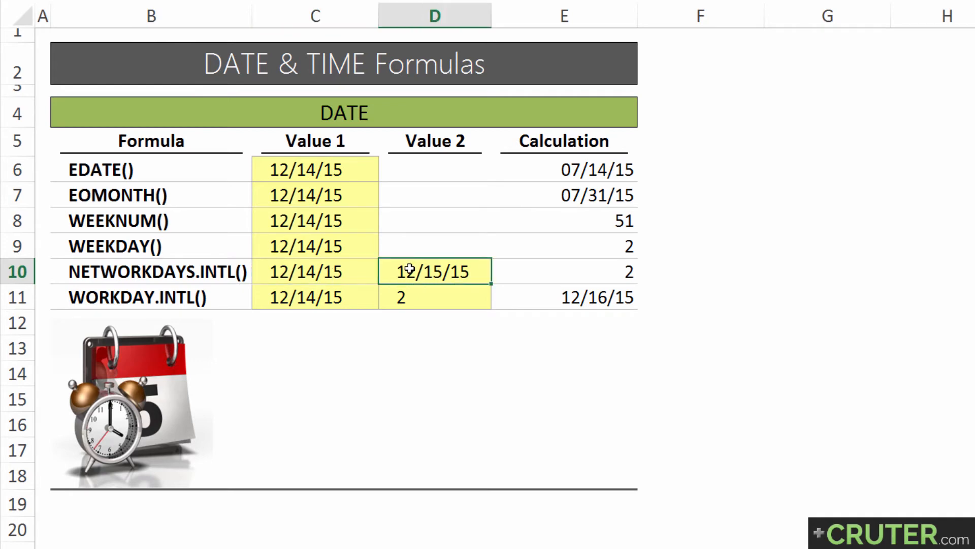
{"action": "left_click", "coordinate": [542, 271]}
{"action": "key", "text": "F2"}
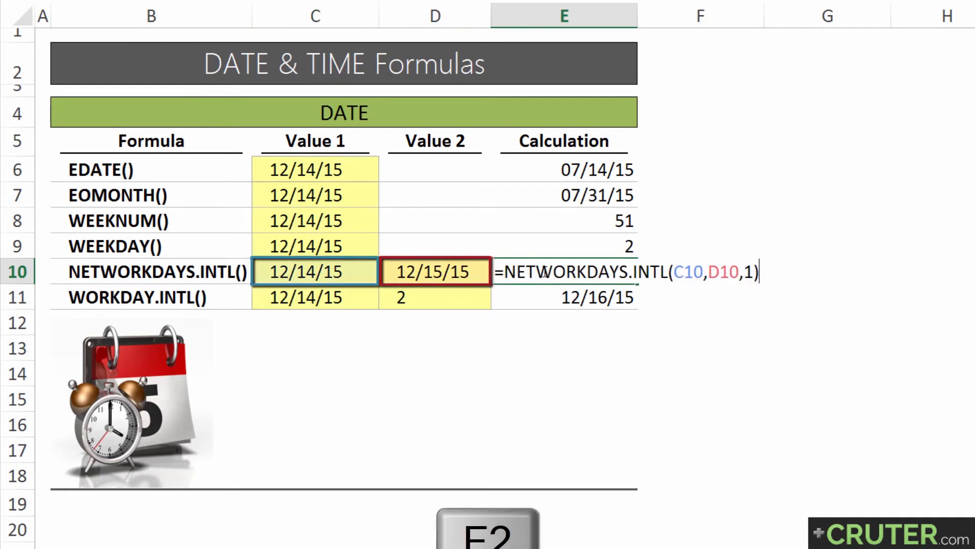
{"action": "left_click", "coordinate": [668, 273]}
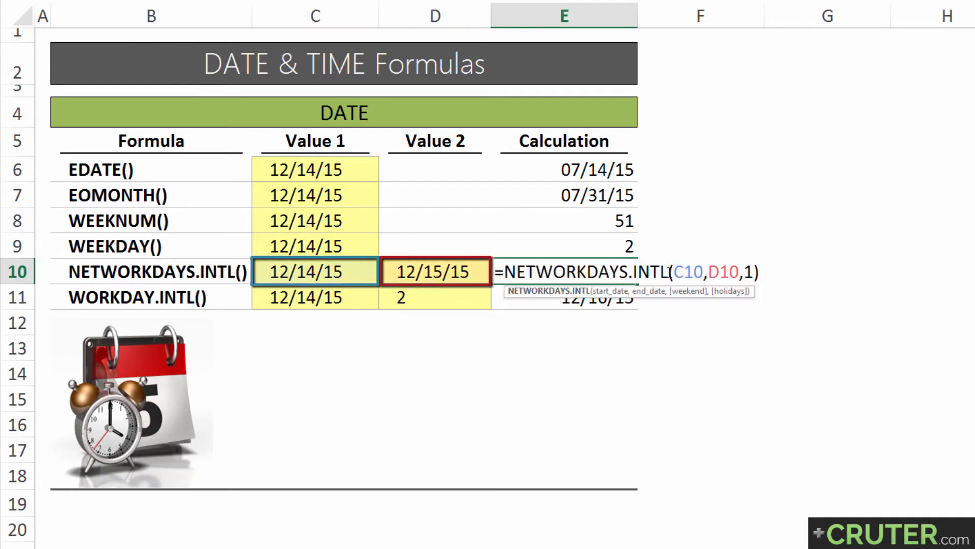
{"action": "left_click", "coordinate": [611, 297]}
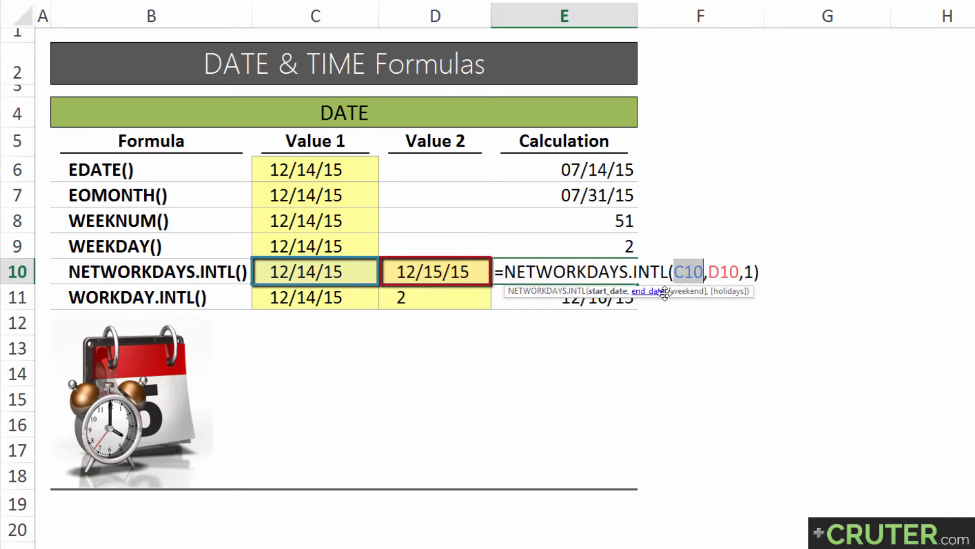
{"action": "left_click", "coordinate": [646, 292]}
{"action": "left_click", "coordinate": [685, 292]}
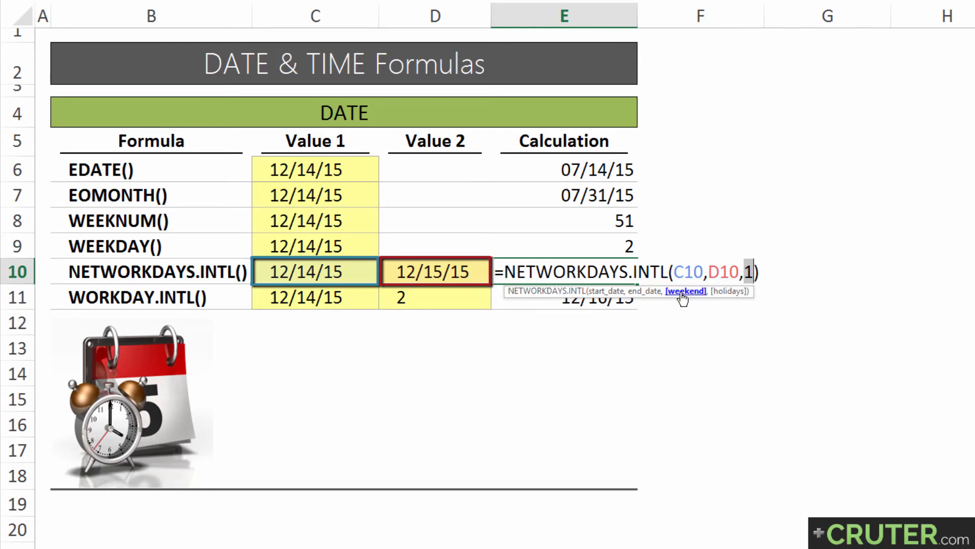
{"action": "left_click", "coordinate": [607, 292]}
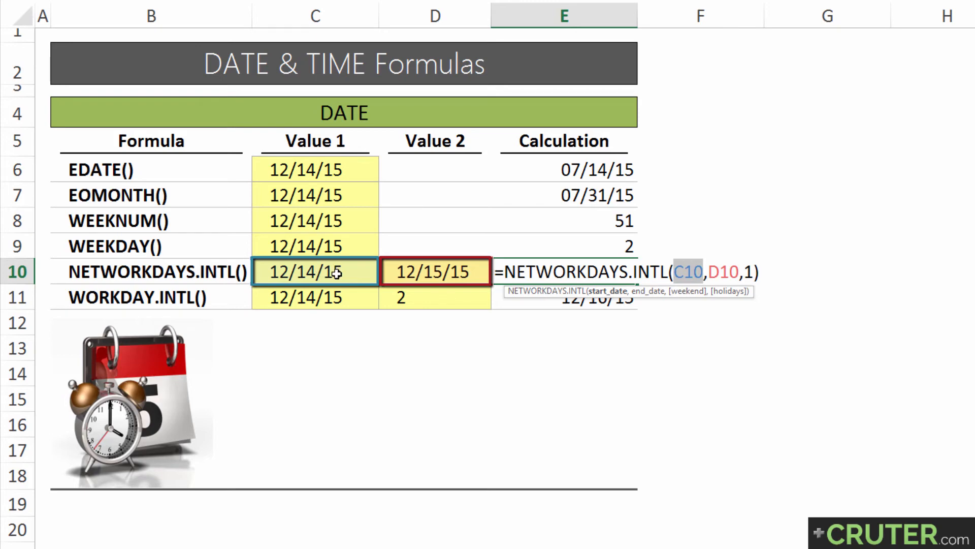
{"action": "left_click", "coordinate": [648, 292]}
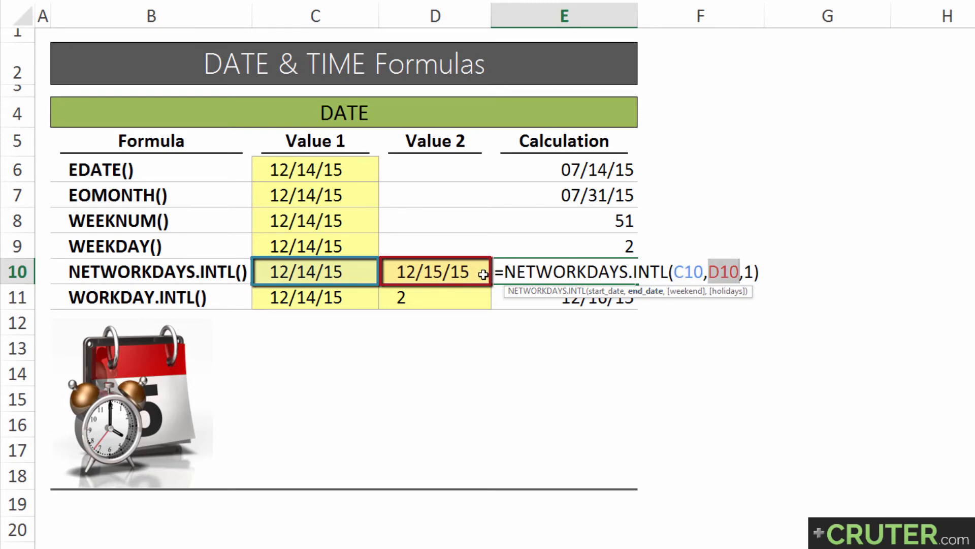
Re-enter the weekend argument of the NETWORKDAYS.INTL formula in E10 as 1, treating Saturday and Sunday as weekend days
{"action": "left_click", "coordinate": [685, 291]}
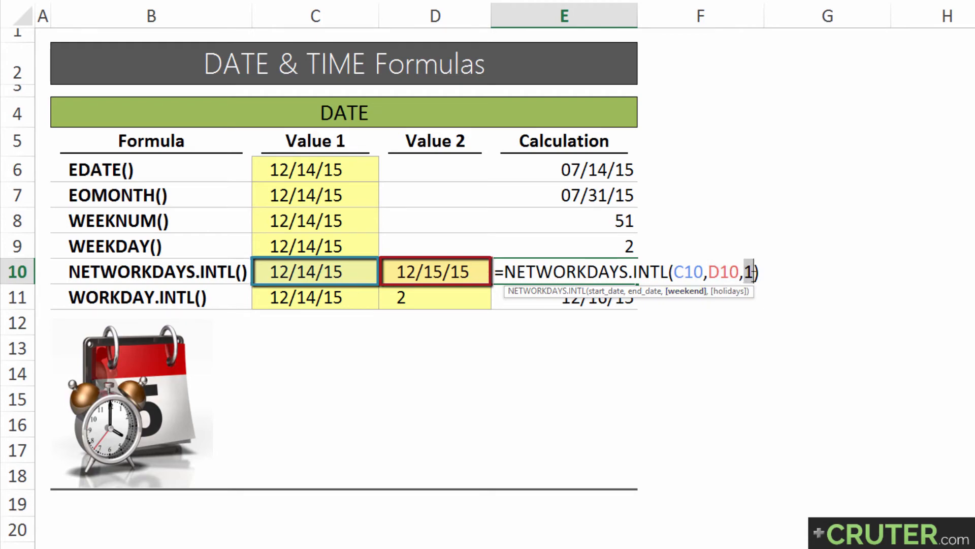
{"action": "key", "text": "BackSpace"}
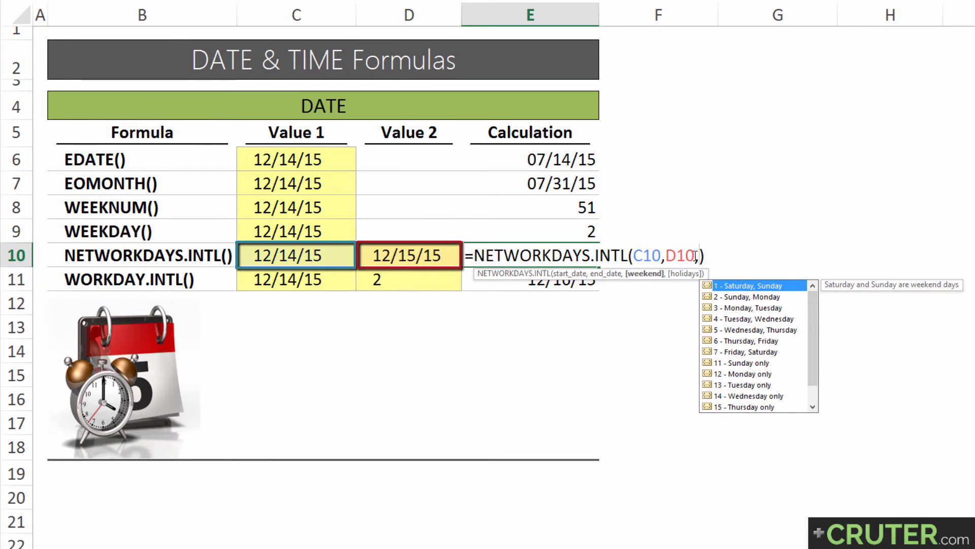
{"action": "type", "text": "1"}
{"action": "key", "text": "Return"}
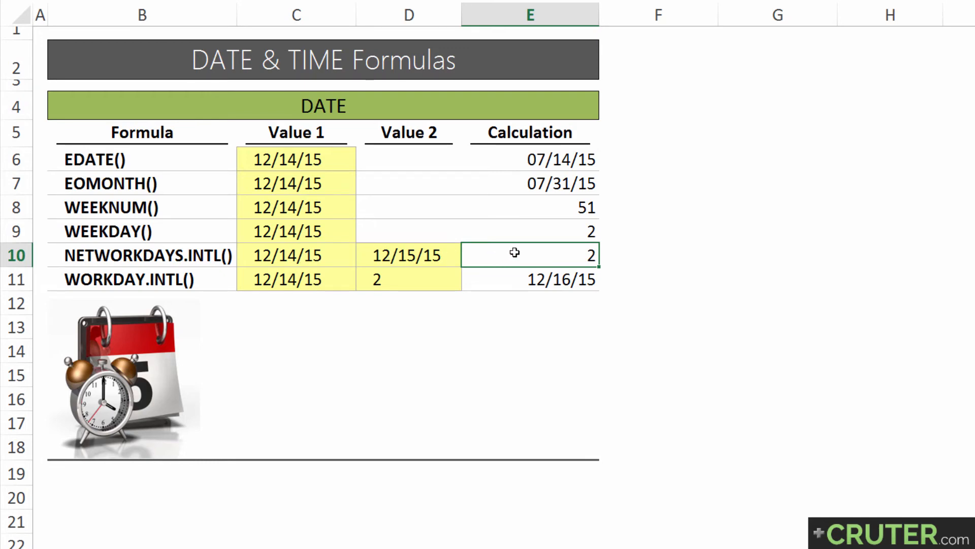
Set the NETWORKDAYS.INTL end date in D10 to 12/31/15 and check the recalculated result in E10
{"action": "left_click", "coordinate": [442, 250]}
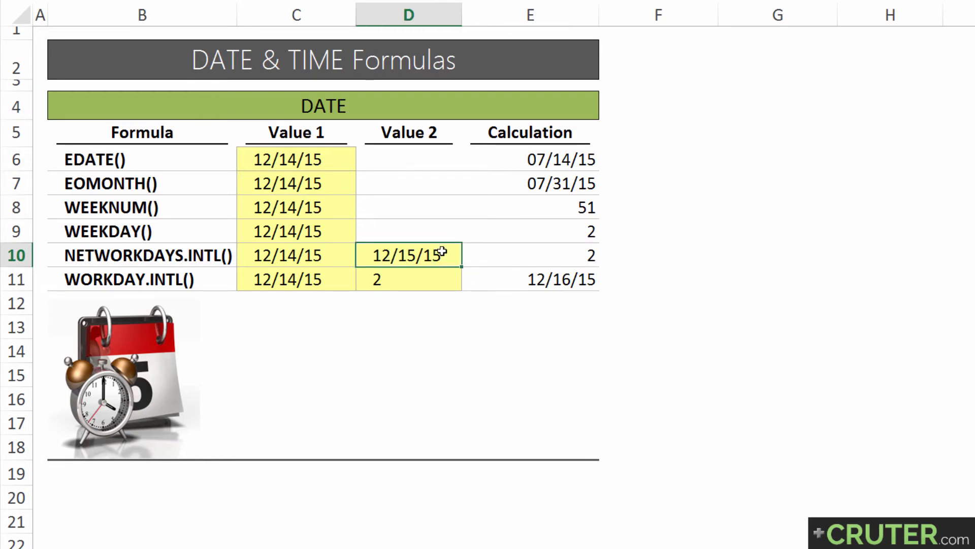
{"action": "type", "text": "12/31/15"}
{"action": "key", "text": "Return"}
{"action": "left_click", "coordinate": [442, 251]}
{"action": "key", "text": "Right"}
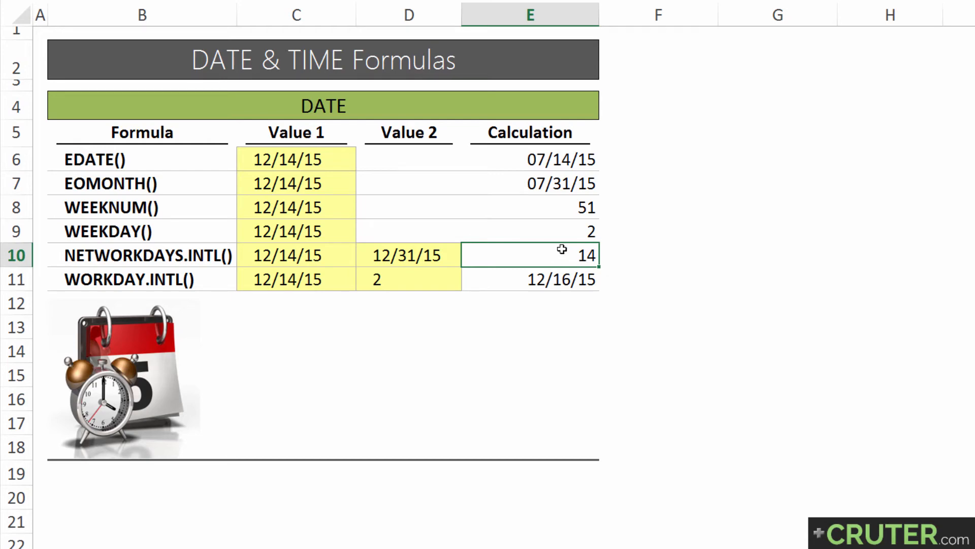
Review the start date in C10 and the optional holidays argument of the NETWORKDAYS.INTL formula in E10
{"action": "left_click", "coordinate": [296, 254]}
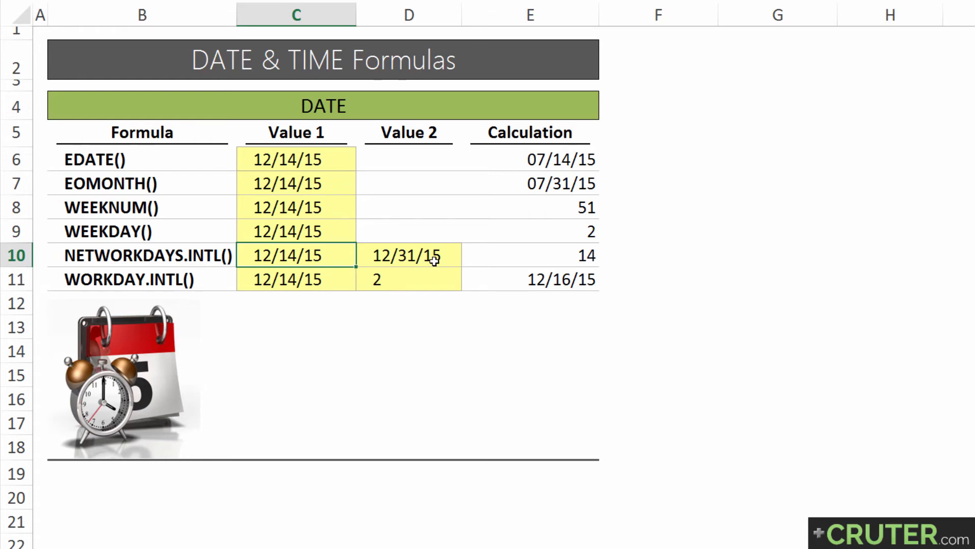
{"action": "left_click", "coordinate": [546, 257]}
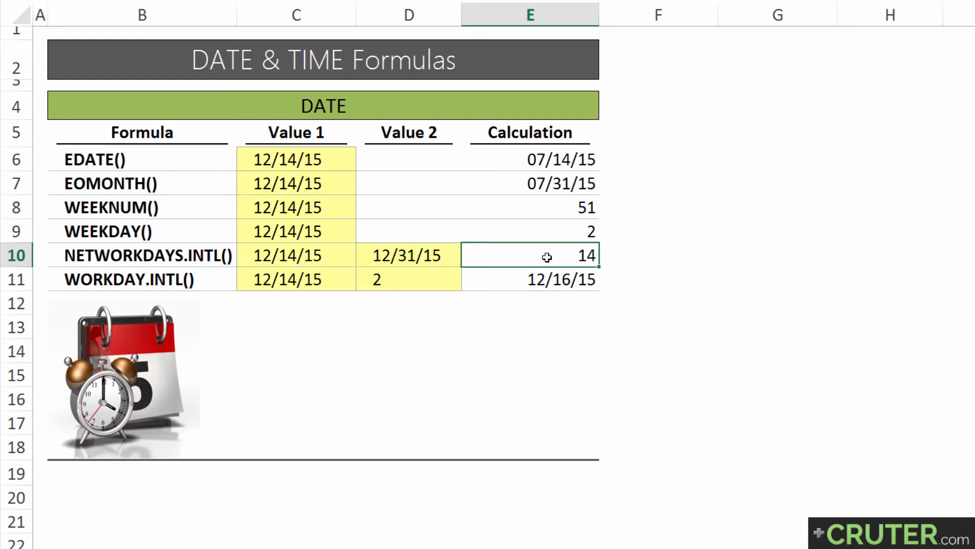
{"action": "double_click", "coordinate": [547, 258]}
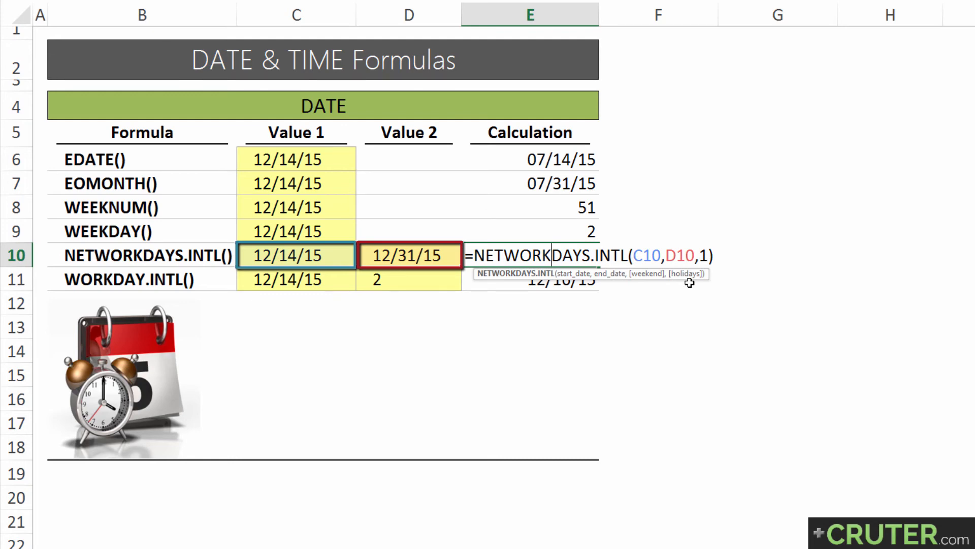
{"action": "key", "text": "Return"}
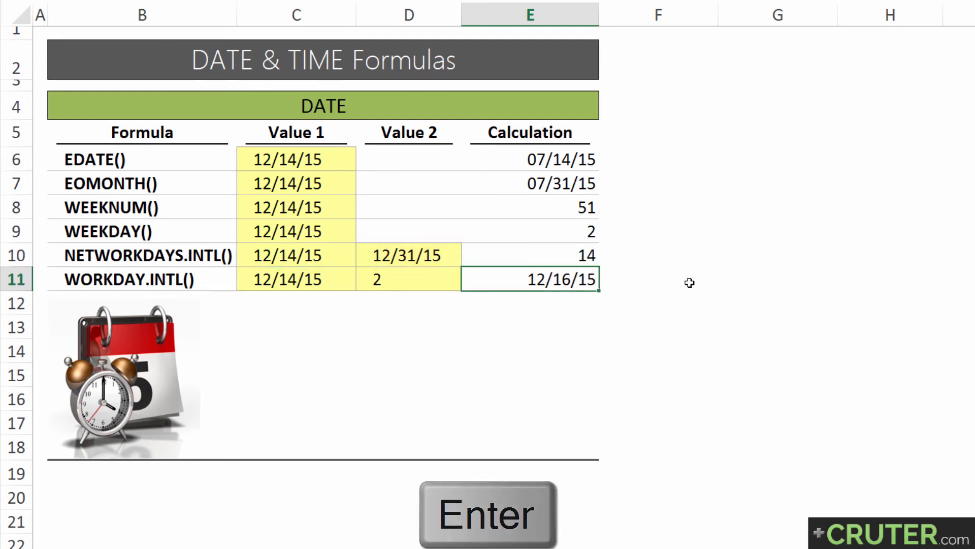
Compare the INTL part and arguments of the WORKDAY.INTL formula in E11 with the NETWORKDAYS.INTL formula in E10
{"action": "left_click", "coordinate": [129, 281]}
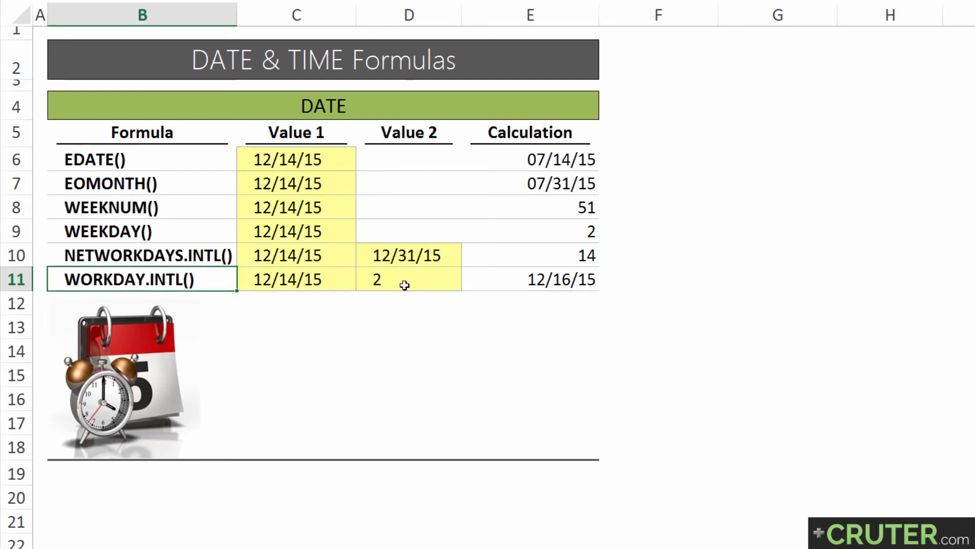
{"action": "left_click", "coordinate": [536, 283]}
{"action": "key", "text": "F2"}
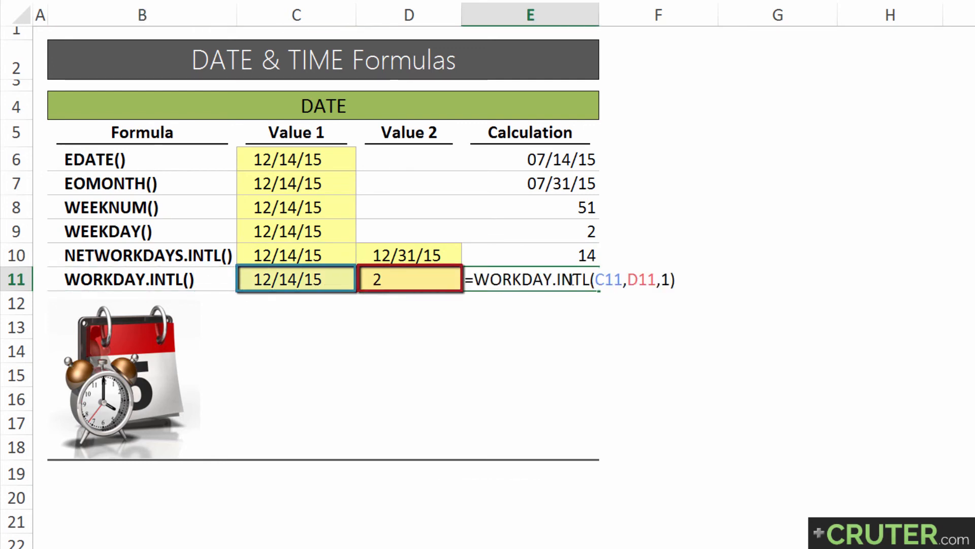
{"action": "left_click_drag", "start_coordinate": [556, 279], "coordinate": [589, 280]}
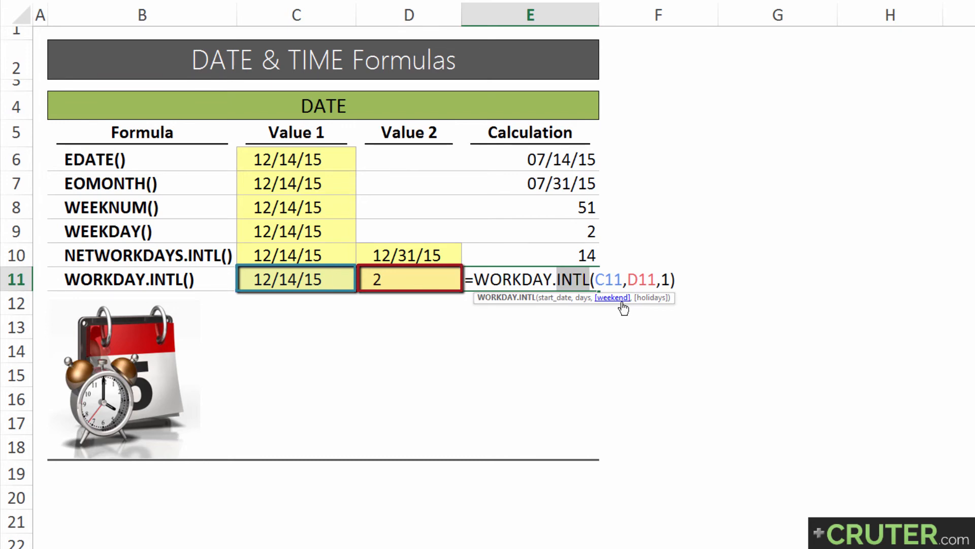
{"action": "key", "text": "Escape"}
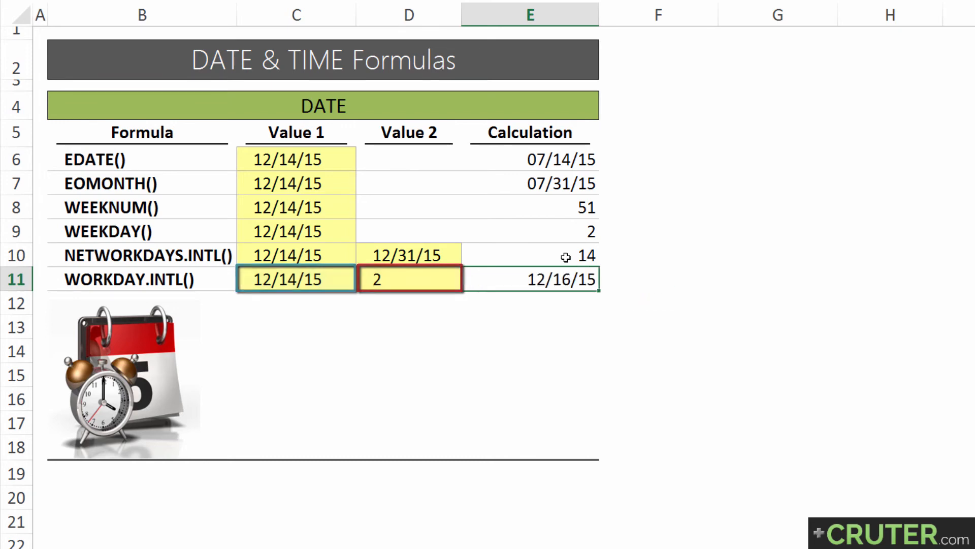
{"action": "left_click", "coordinate": [568, 256]}
{"action": "key", "text": "F2"}
{"action": "left_click", "coordinate": [664, 256]}
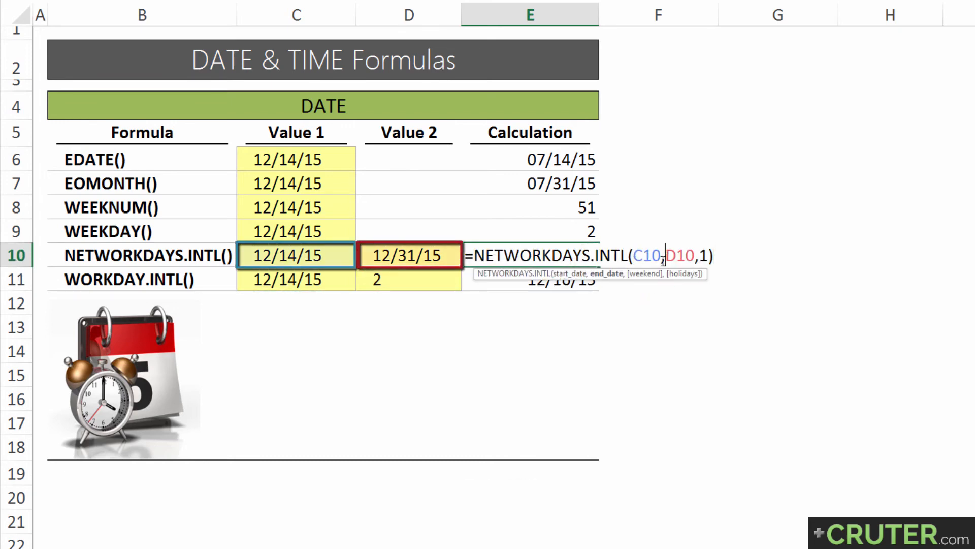
{"action": "key", "text": "Escape"}
Start a plain NETWORKDAYS formula in F10 to view its arguments, and discard it without completing it
{"action": "left_click", "coordinate": [630, 256]}
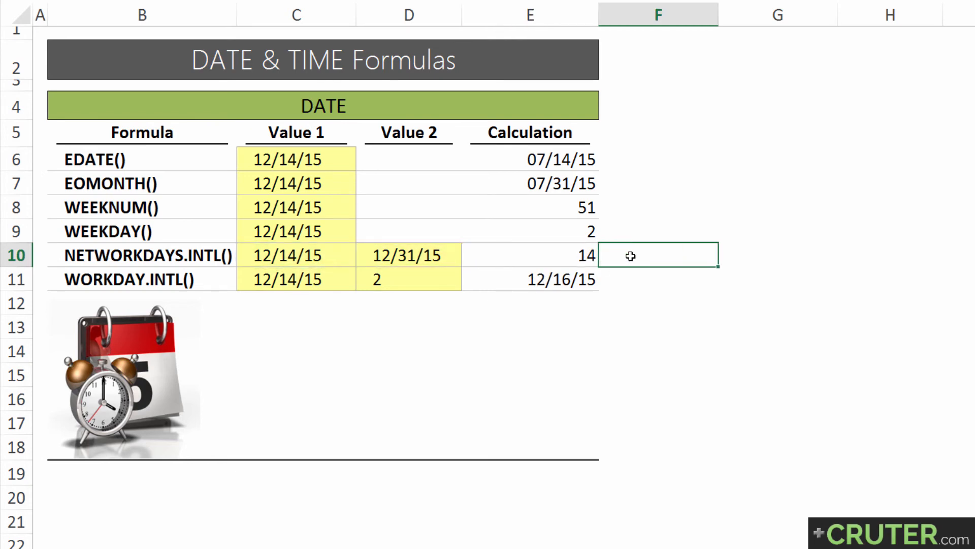
{"action": "type", "text": "=net"}
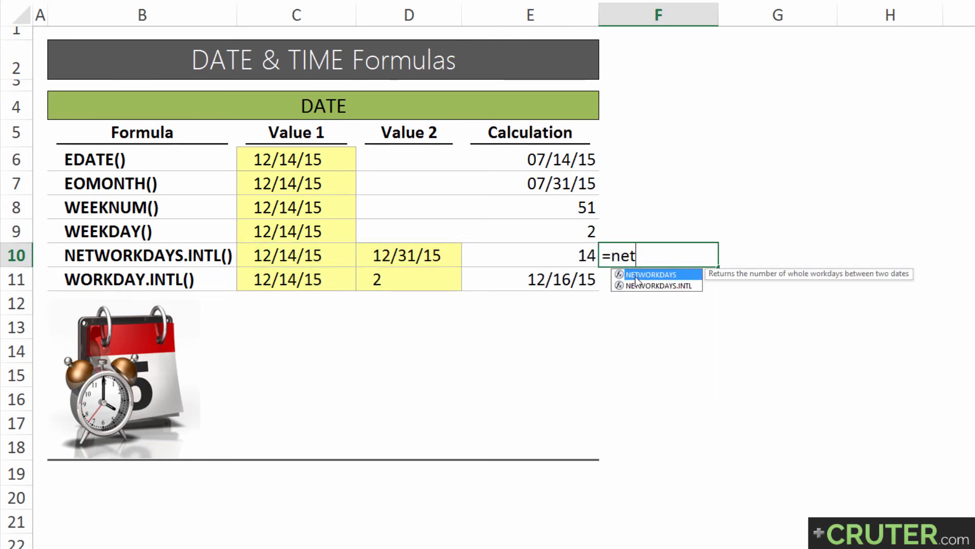
{"action": "double_click", "coordinate": [636, 274]}
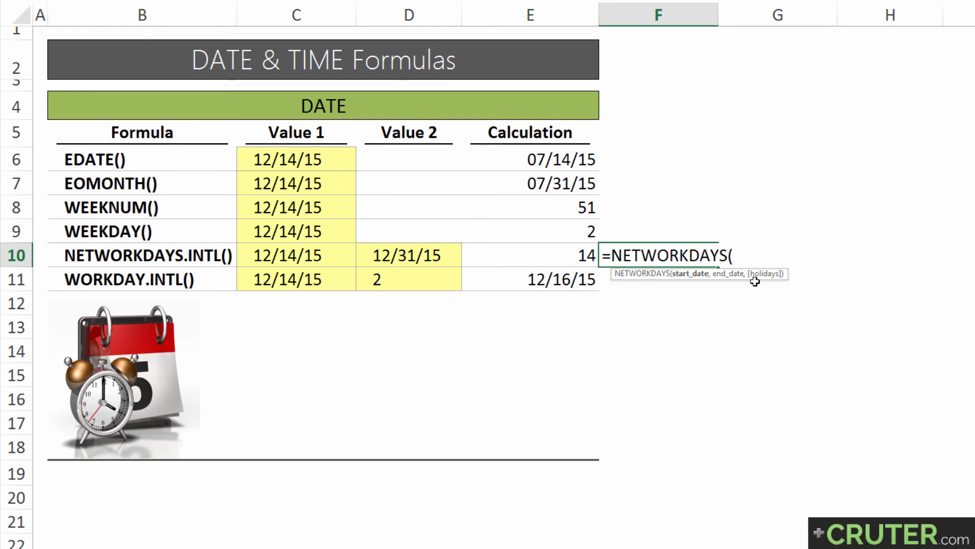
{"action": "key", "text": "BackSpace"}
{"action": "key", "text": "BackSpace"}
{"action": "key", "text": "BackSpace"}
{"action": "key", "text": "BackSpace"}
{"action": "key", "text": "BackSpace"}
{"action": "key", "text": "BackSpace"}
{"action": "key", "text": "BackSpace"}
{"action": "key", "text": "BackSpace"}
{"action": "key", "text": "BackSpace"}
{"action": "key", "text": "BackSpace"}
{"action": "key", "text": "BackSpace"}
{"action": "key", "text": "BackSpace"}
{"action": "key", "text": "BackSpace"}
{"action": "key", "text": "Return"}
Open the WORKDAY.INTL formula in E11 and examine its start date and days arguments
{"action": "key", "text": "Left"}
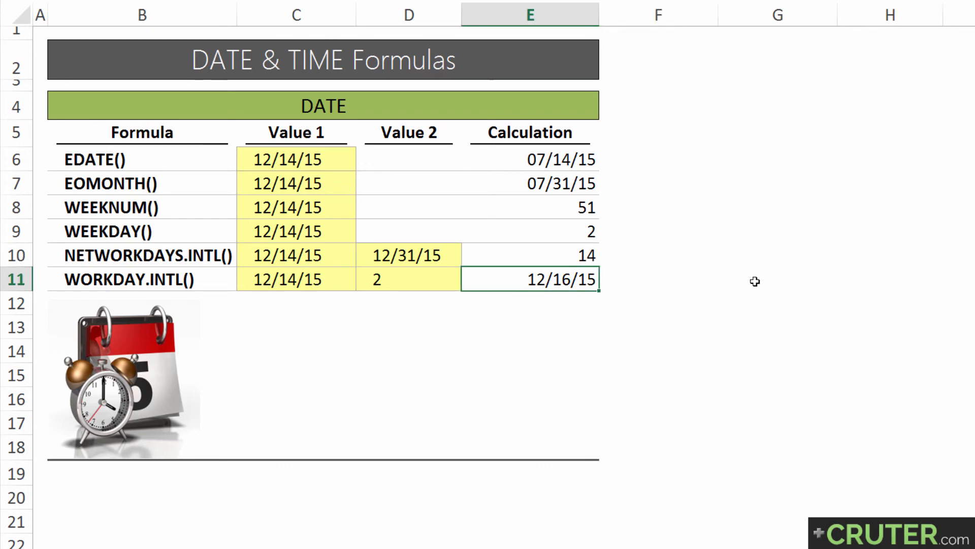
{"action": "key", "text": "F2"}
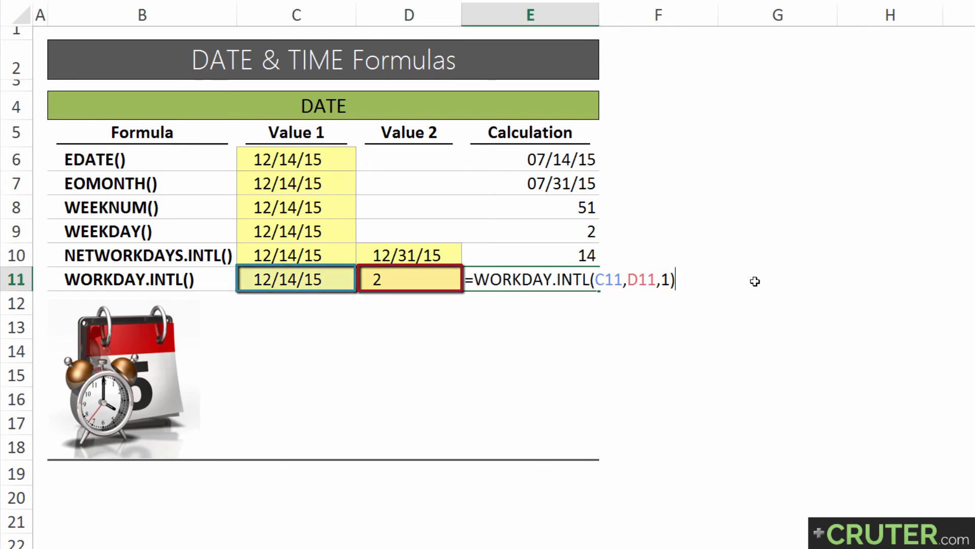
{"action": "left_click", "coordinate": [586, 279]}
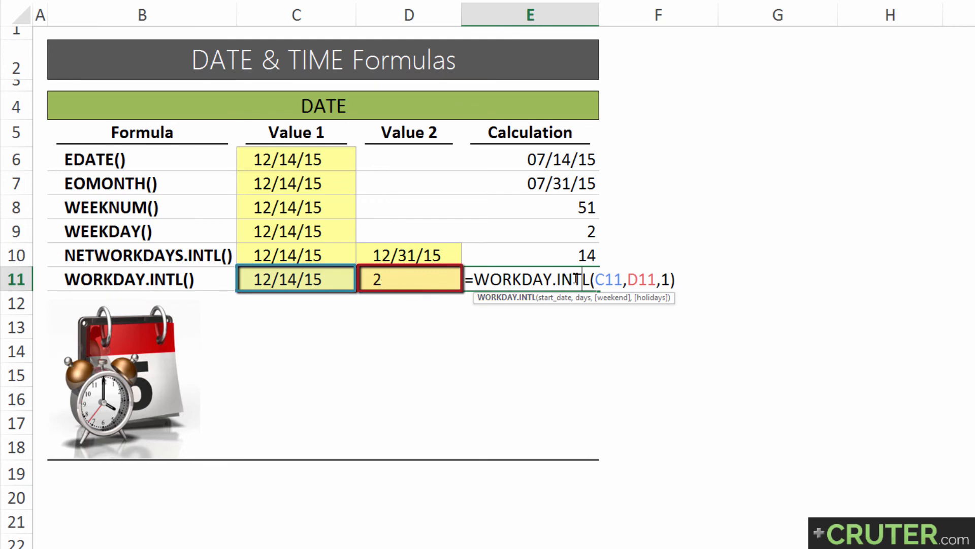
{"action": "left_click", "coordinate": [555, 298]}
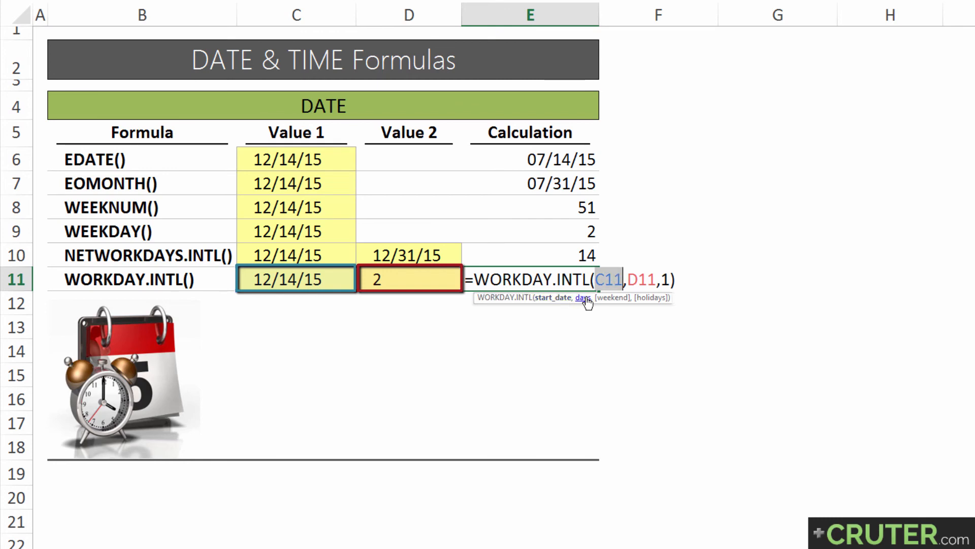
{"action": "left_click", "coordinate": [583, 298]}
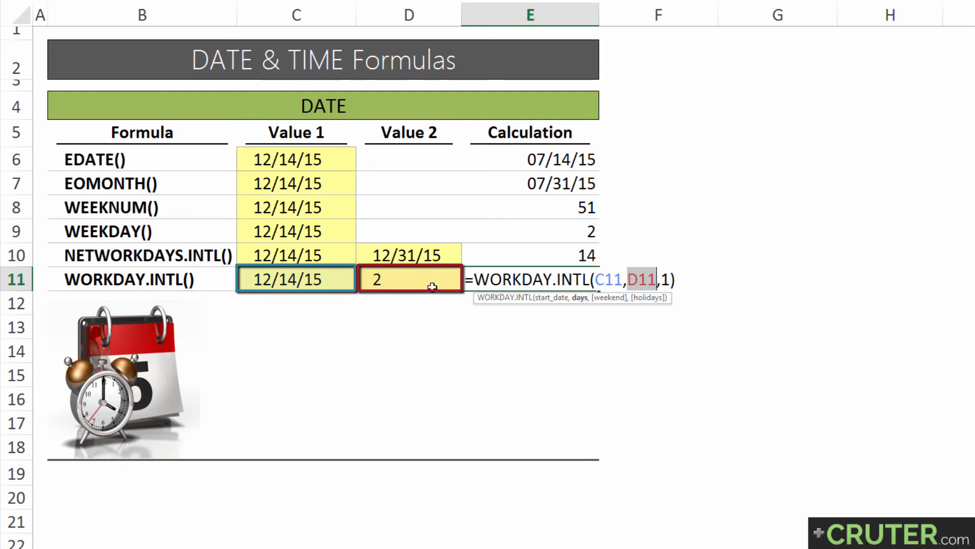
Re-enter the weekend argument of the WORKDAY.INTL formula in E11 as 1, for Saturday and Sunday
{"action": "left_click", "coordinate": [668, 280]}
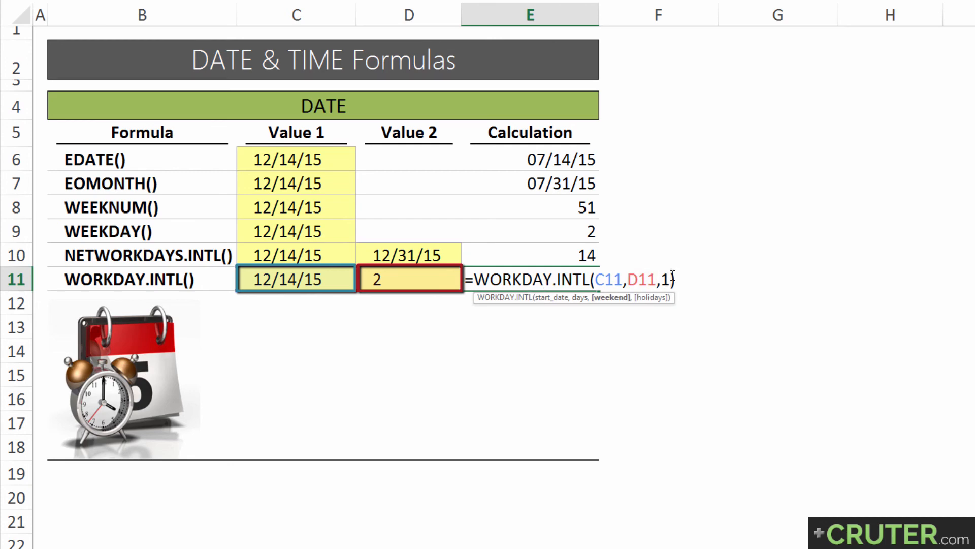
{"action": "key", "text": "BackSpace"}
{"action": "key", "text": "BackSpace"}
{"action": "type", "text": ","}
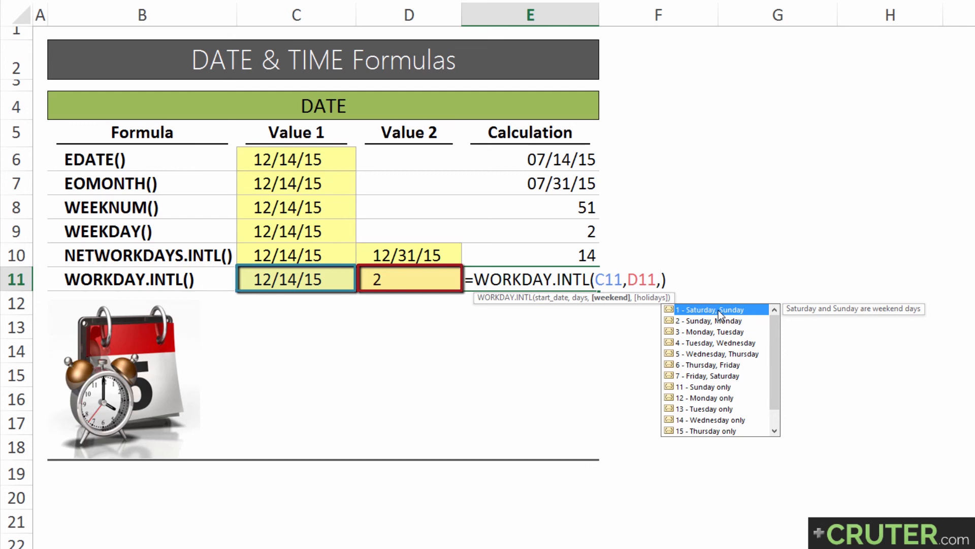
{"action": "type", "text": "1"}
{"action": "key", "text": "Return"}
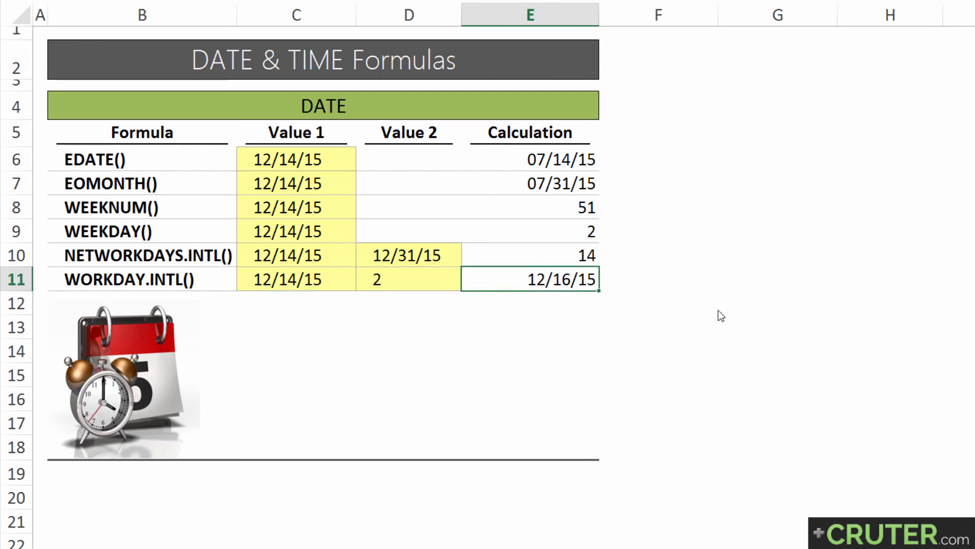
Set the NETWORKDAYS.INTL end date in D10 to 12/16/15 and check the start date and recalculated result in row 10
{"action": "key", "text": "Left"}
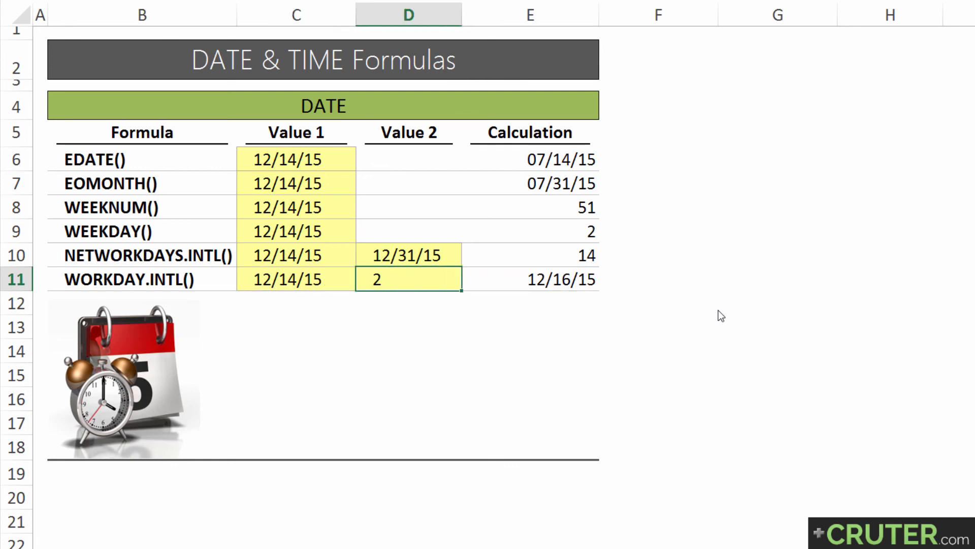
{"action": "key", "text": "Right"}
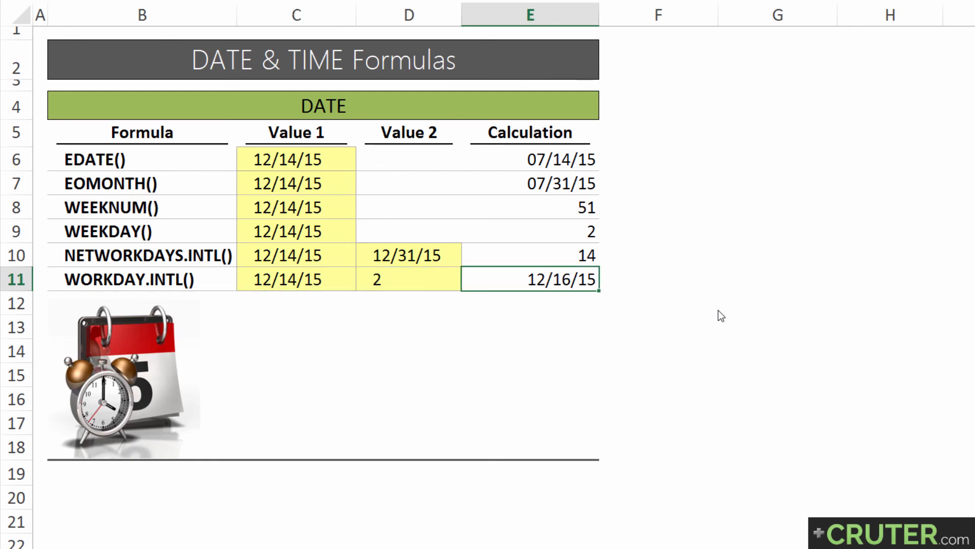
{"action": "key", "text": "Up"}
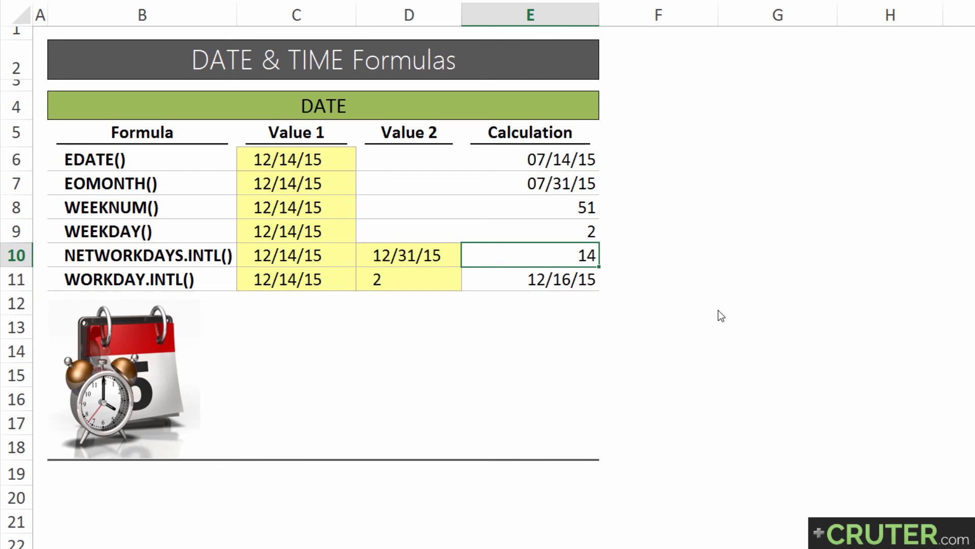
{"action": "key", "text": "Left"}
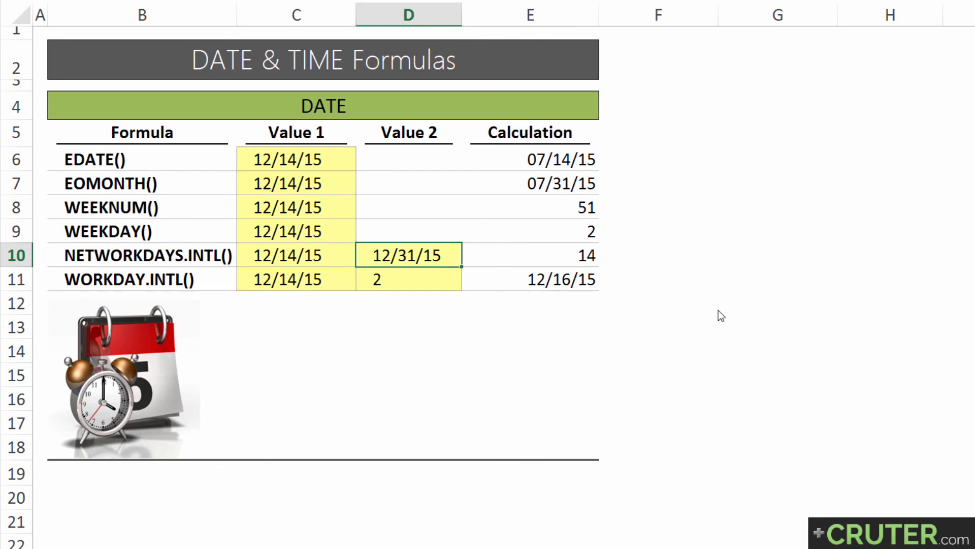
{"action": "type", "text": "12/16/15"}
{"action": "key", "text": "Return"}
{"action": "key", "text": "Right"}
{"action": "key", "text": "Left"}
{"action": "key", "text": "Left"}
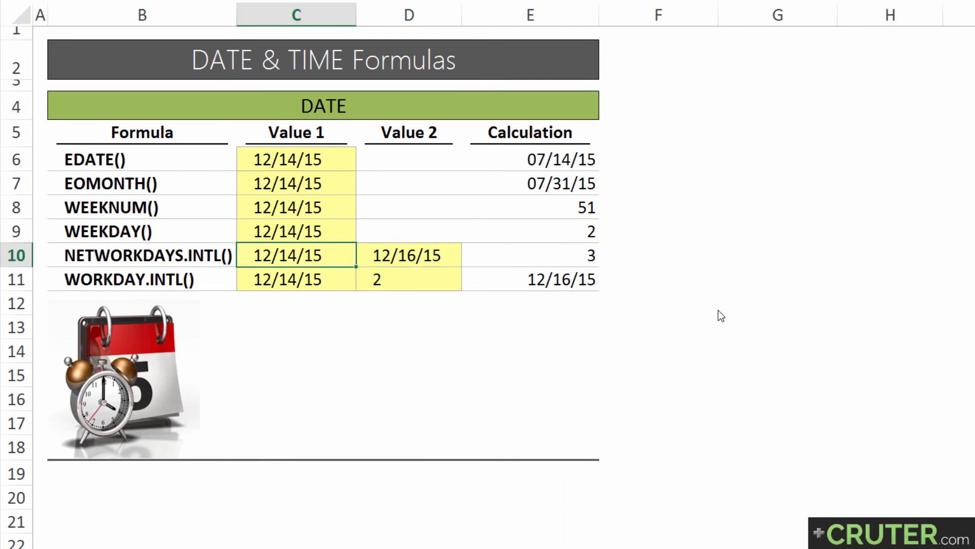
{"action": "key", "text": "Right"}
{"action": "key", "text": "Right"}
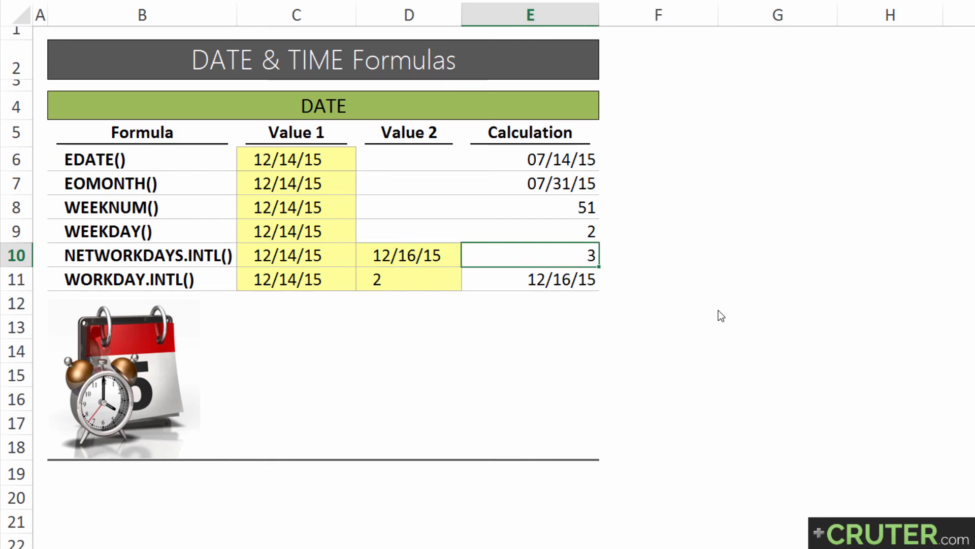
Review the WORKDAY.INTL start date, days and result in row 11 and compare E11 with the NETWORKDAYS.INTL result in E10
{"action": "key", "text": "Down"}
{"action": "key", "text": "Left"}
{"action": "key", "text": "Left"}
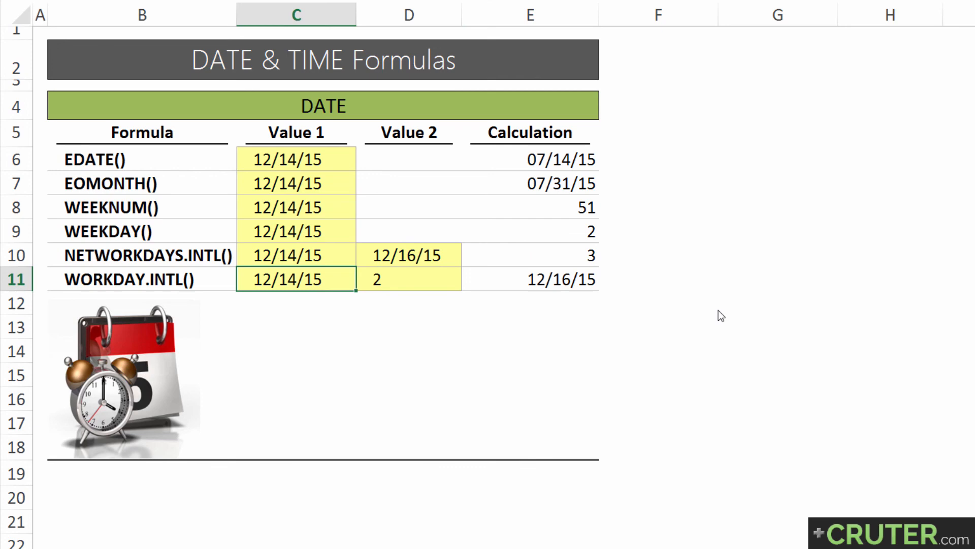
{"action": "key", "text": "Right"}
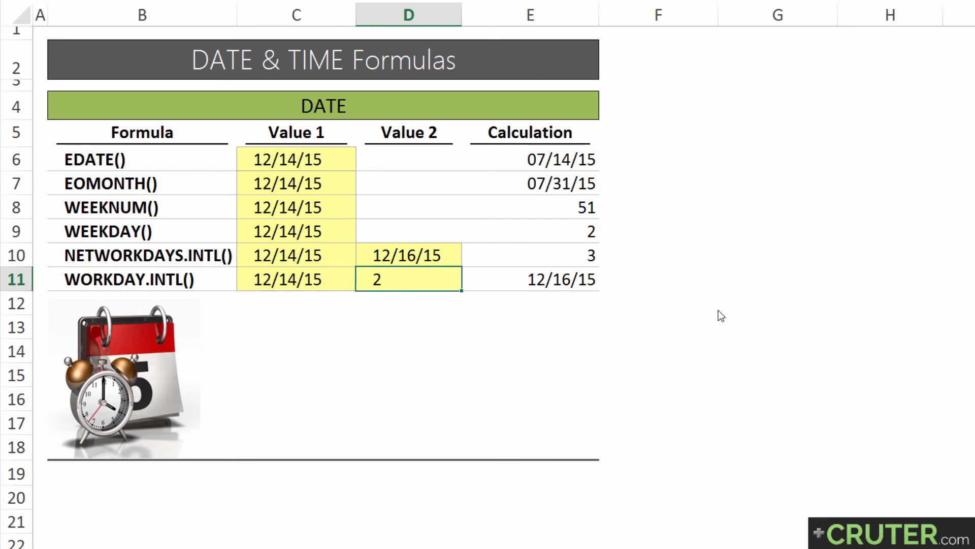
{"action": "key", "text": "Right"}
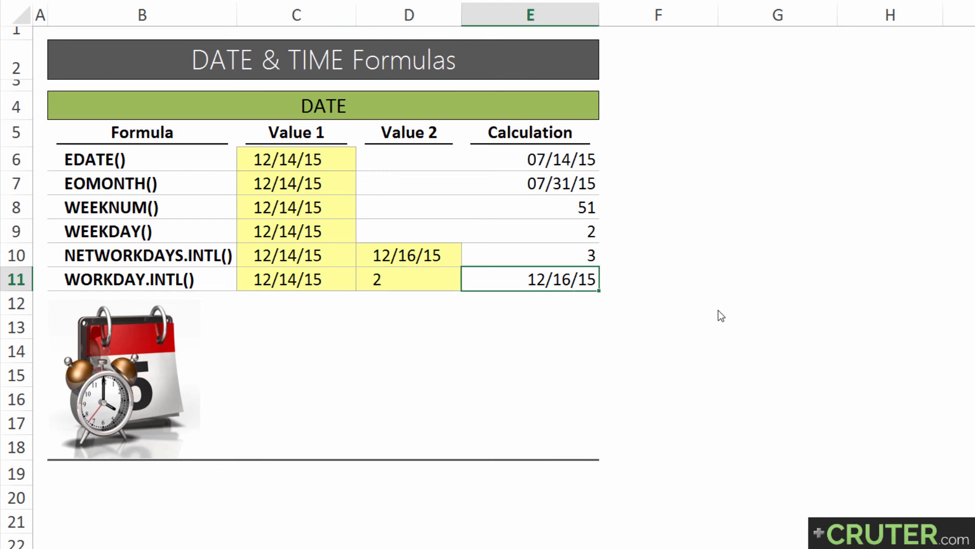
{"action": "key", "text": "Left"}
{"action": "key", "text": "Right"}
{"action": "key", "text": "Up"}
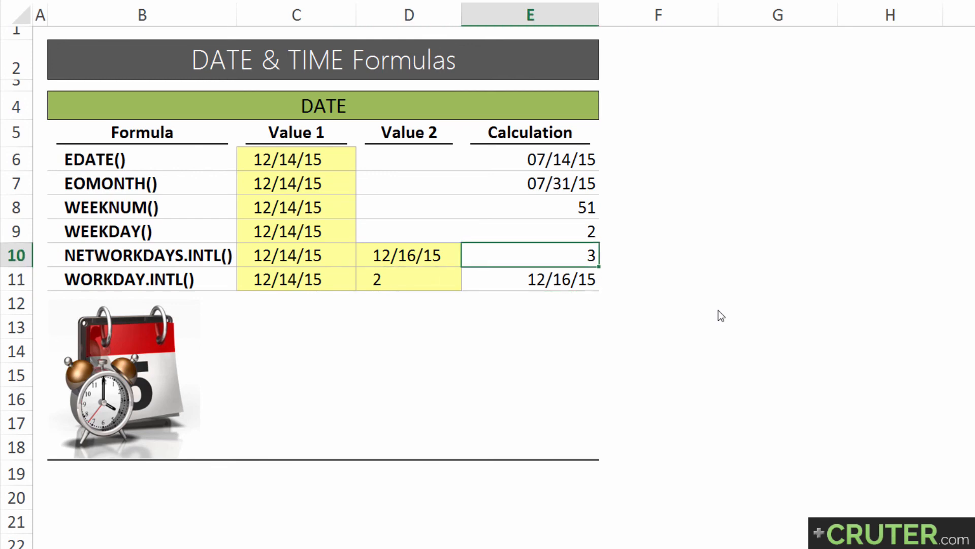
{"action": "key", "text": "Down"}
{"action": "key", "text": "Up"}
{"action": "key", "text": "Down"}
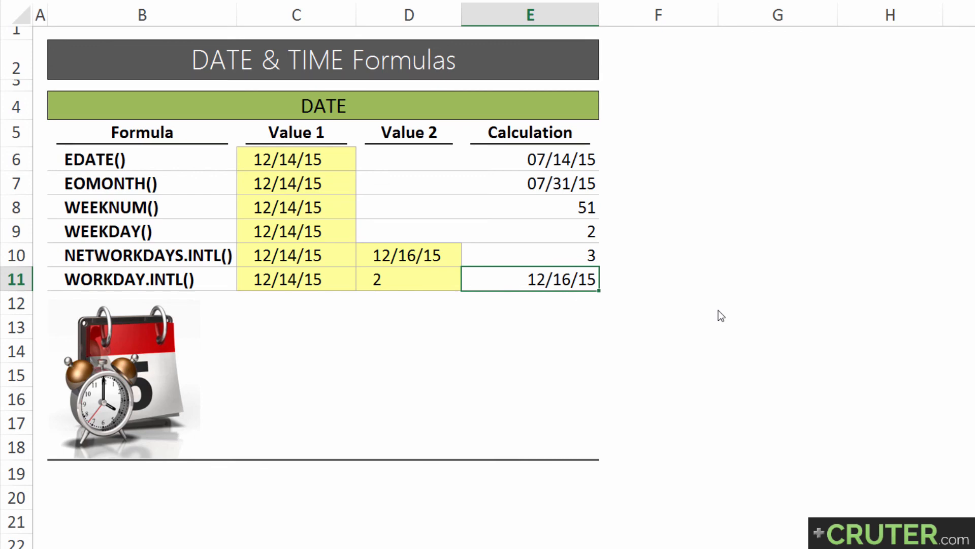
Highlight the WORKDAY.INTL cells A11:E11 and the NETWORKDAYS.INTL cells A10:E10 in turn to contrast the two formulas
{"action": "key", "text": "shift+Left"}
{"action": "key", "text": "shift+Left"}
{"action": "key", "text": "shift+Left"}
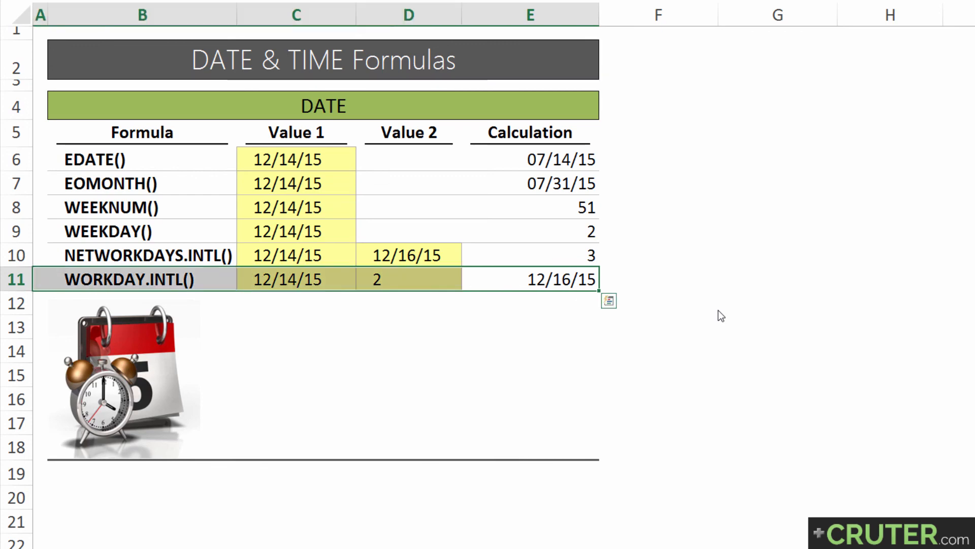
{"action": "key", "text": "Up"}
{"action": "key", "text": "shift+Left"}
{"action": "key", "text": "shift+Left"}
{"action": "key", "text": "shift+Left"}
{"action": "key", "text": "shift+Left"}
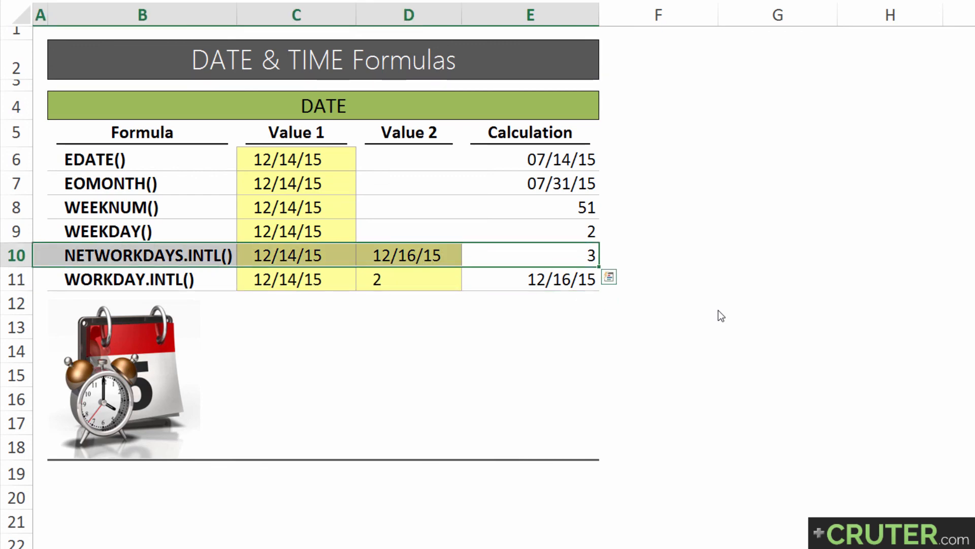